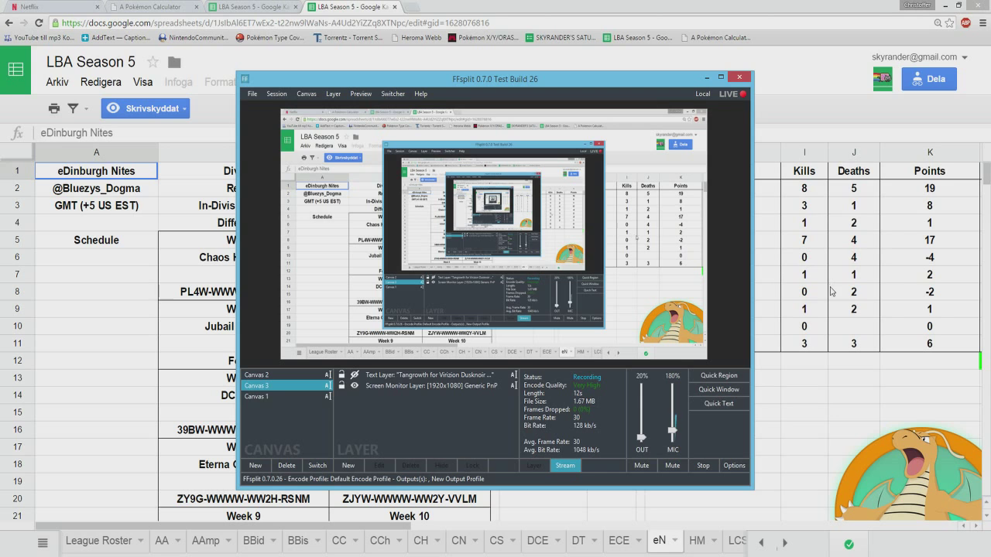
Step: Switch from the team spreadsheet to the damage calculator and load Lanturn's NU Supportive Pivot set as Pokémon 2
{"action": "left_click", "coordinate": [815, 331]}
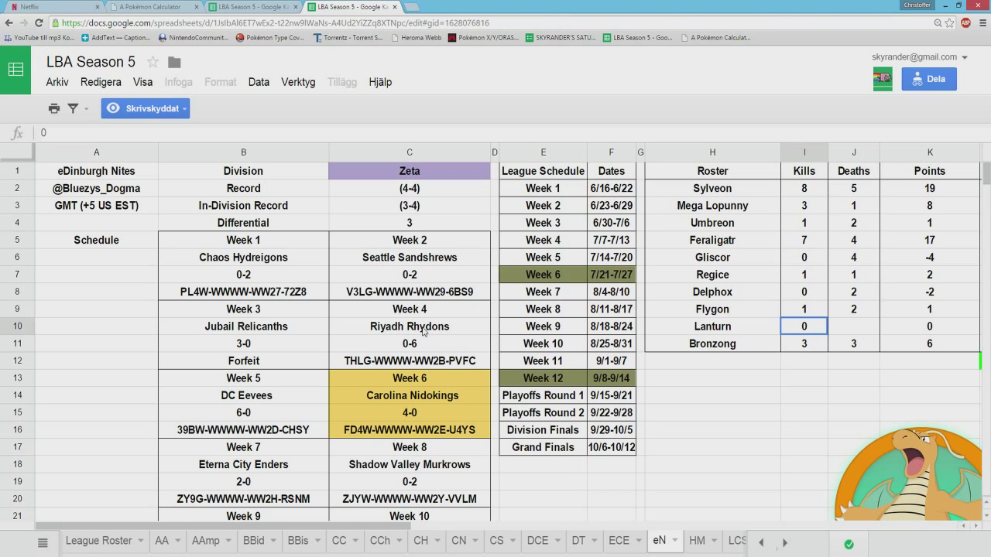
{"action": "left_click", "coordinate": [159, 6]}
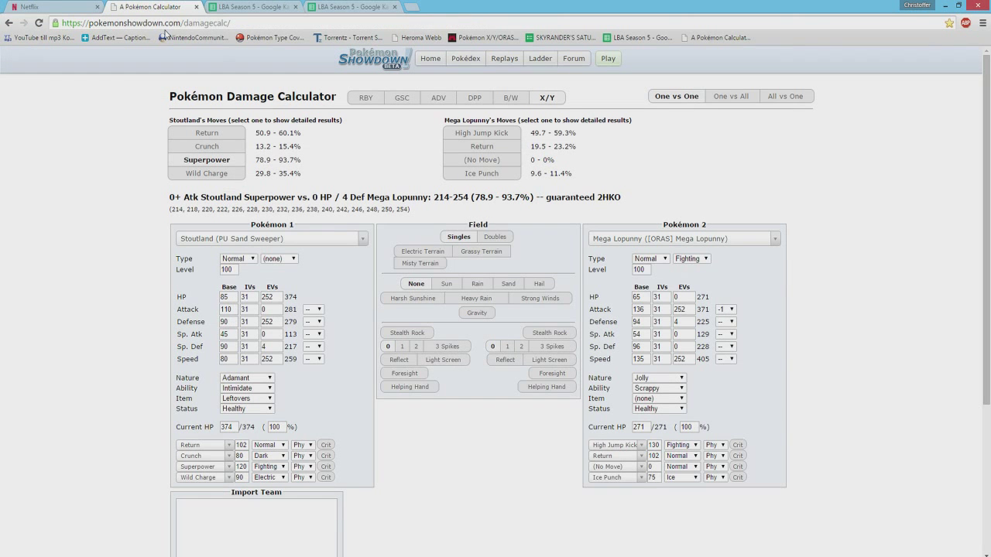
{"action": "left_click", "coordinate": [719, 243]}
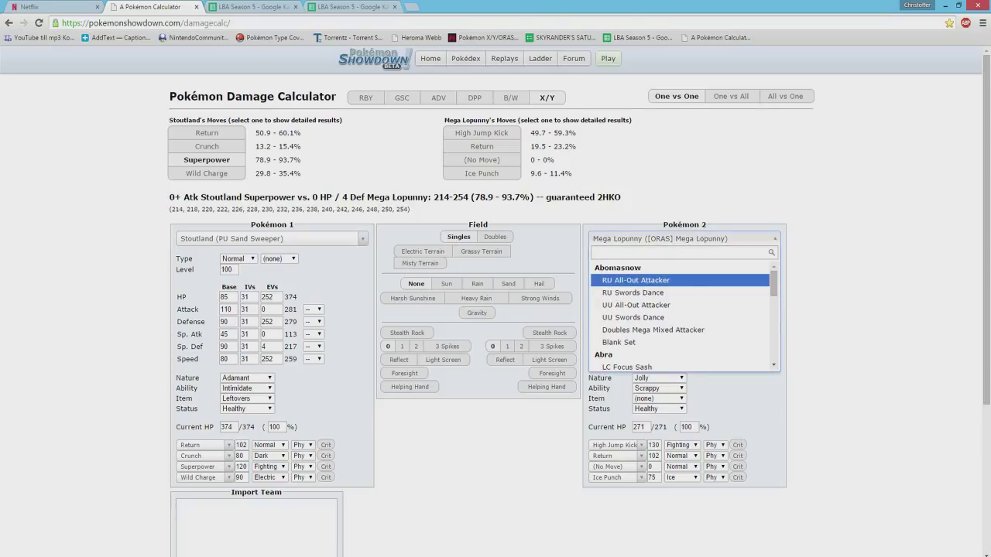
{"action": "type", "text": "lant"}
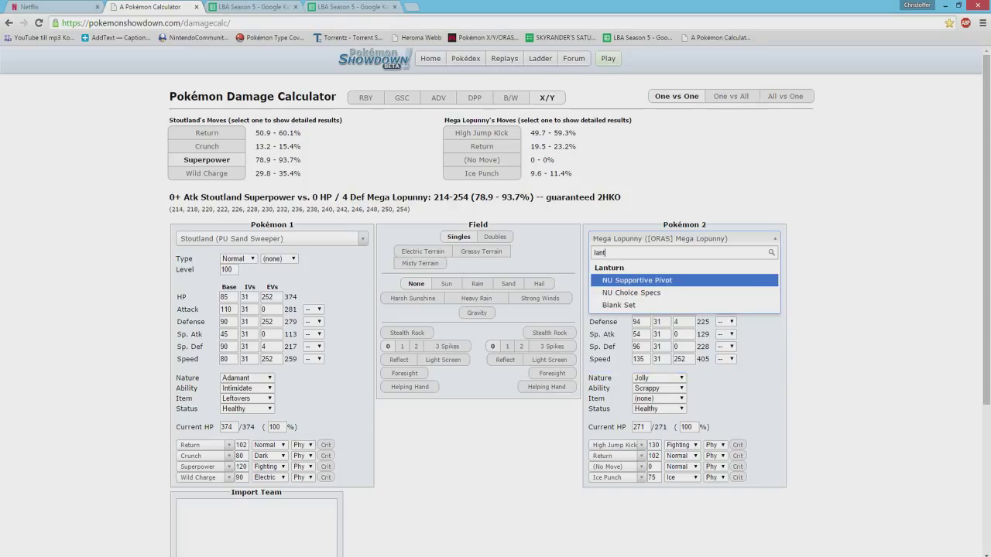
{"action": "left_click", "coordinate": [672, 284]}
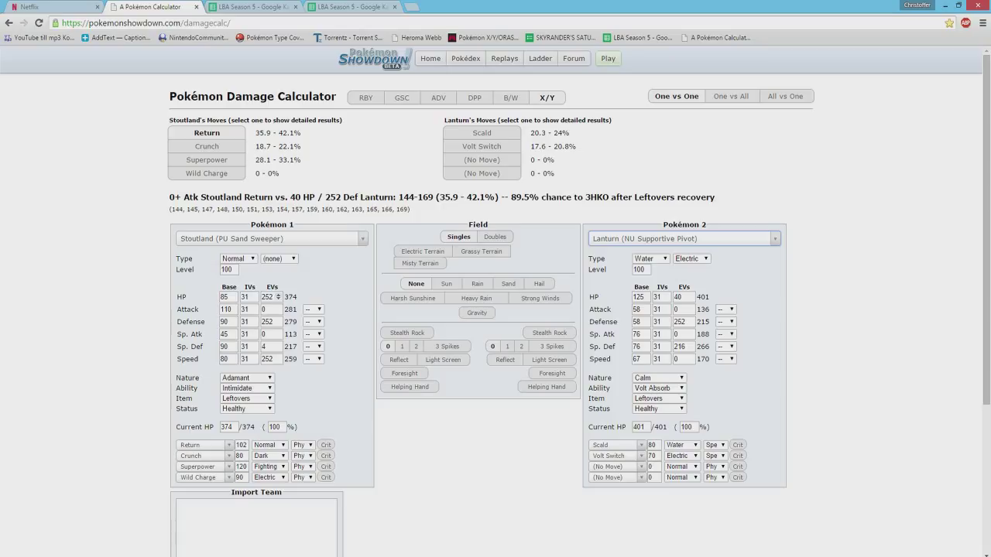
Step: Set Stoutland's HP EVs to 0 and its Attack EVs to 252
{"action": "double_click", "coordinate": [267, 296]}
{"action": "type", "text": "0"}
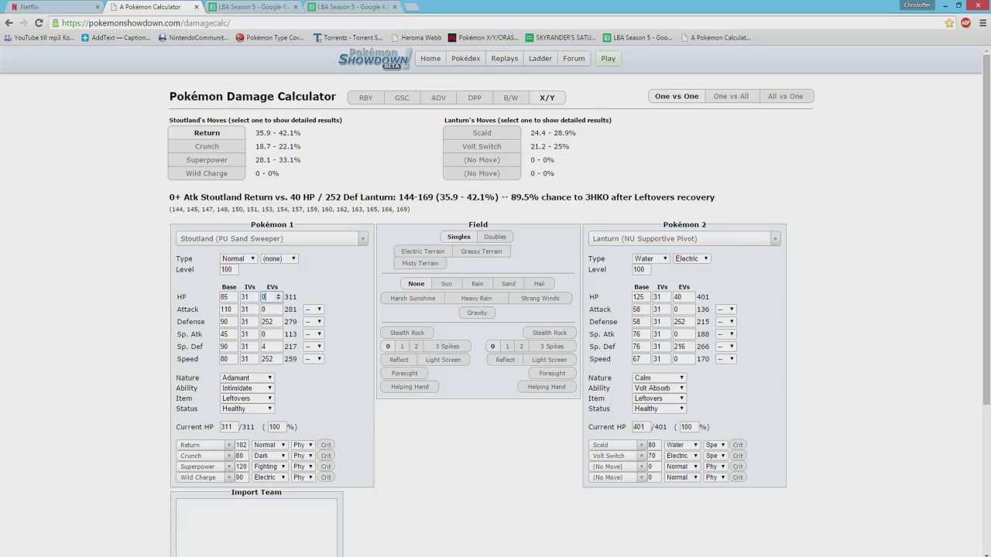
{"action": "key", "text": "Tab"}
{"action": "type", "text": "252"}
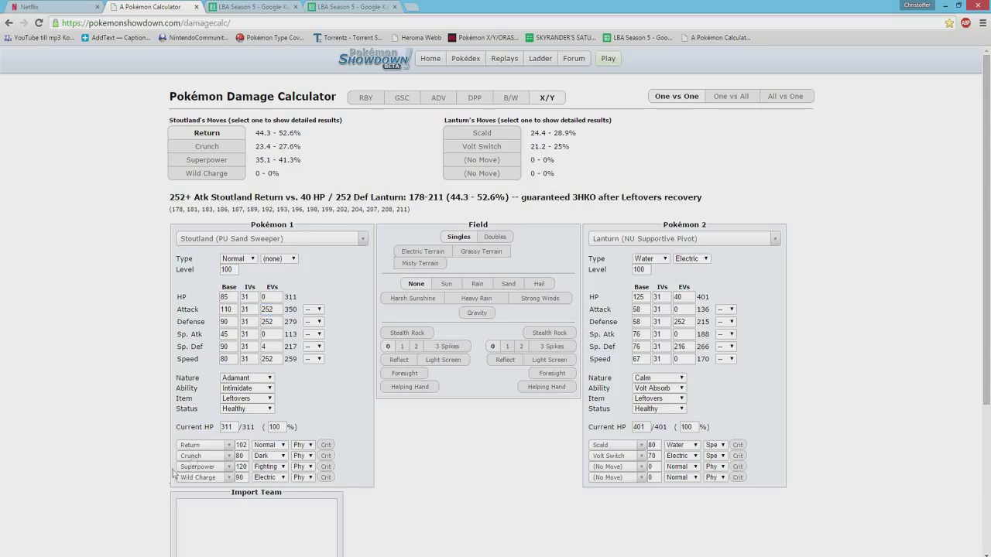
Step: Choose Intimidate as Stoutland's ability and Life Orb as its held item
{"action": "left_click", "coordinate": [246, 388]}
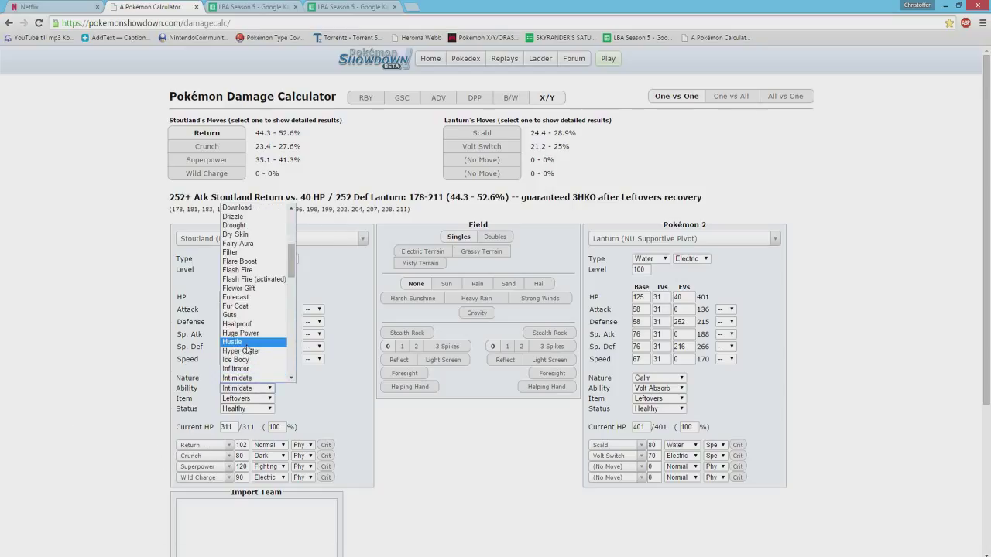
{"action": "scroll", "coordinate": [247, 350], "scroll_direction": "down", "scroll_amount": 2}
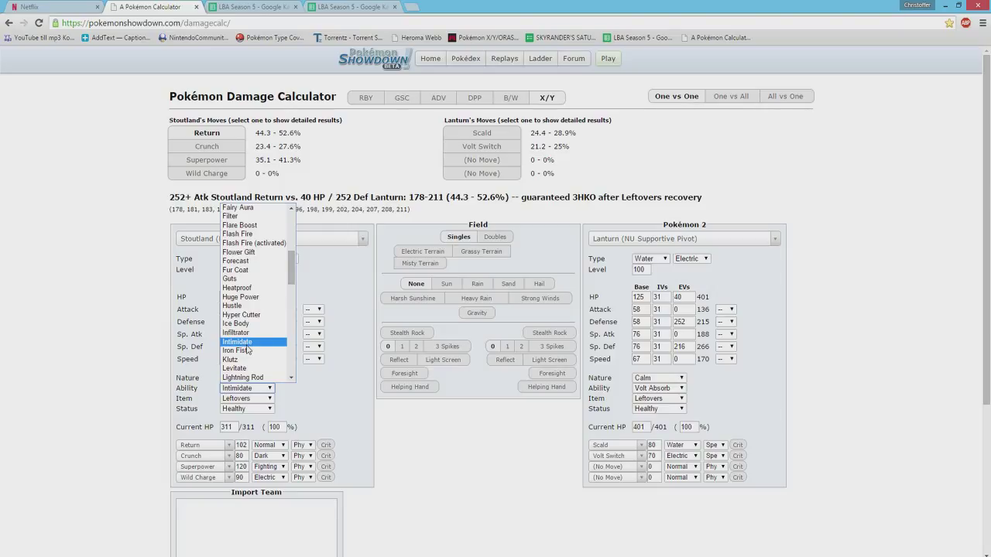
{"action": "left_click", "coordinate": [240, 342]}
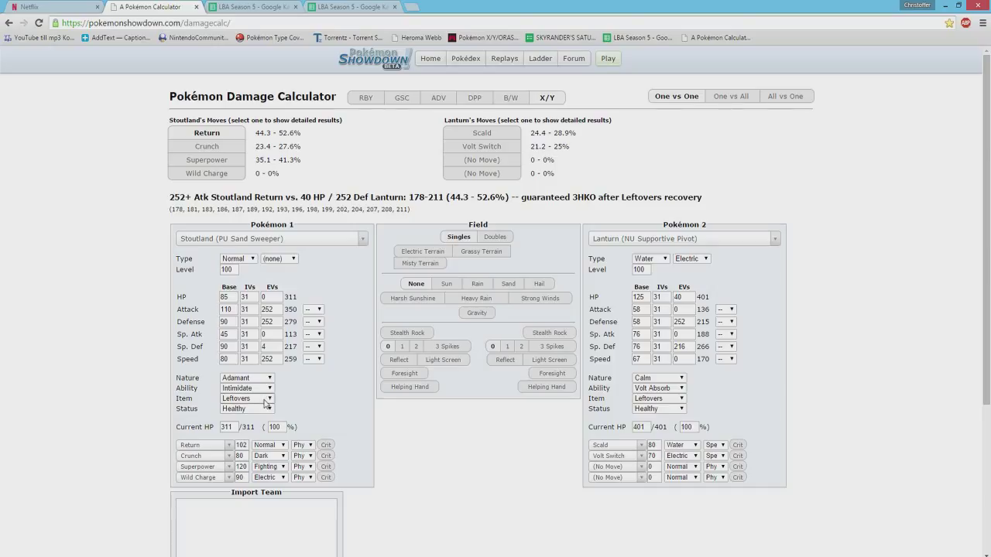
{"action": "left_click", "coordinate": [265, 400]}
{"action": "type", "text": "li"}
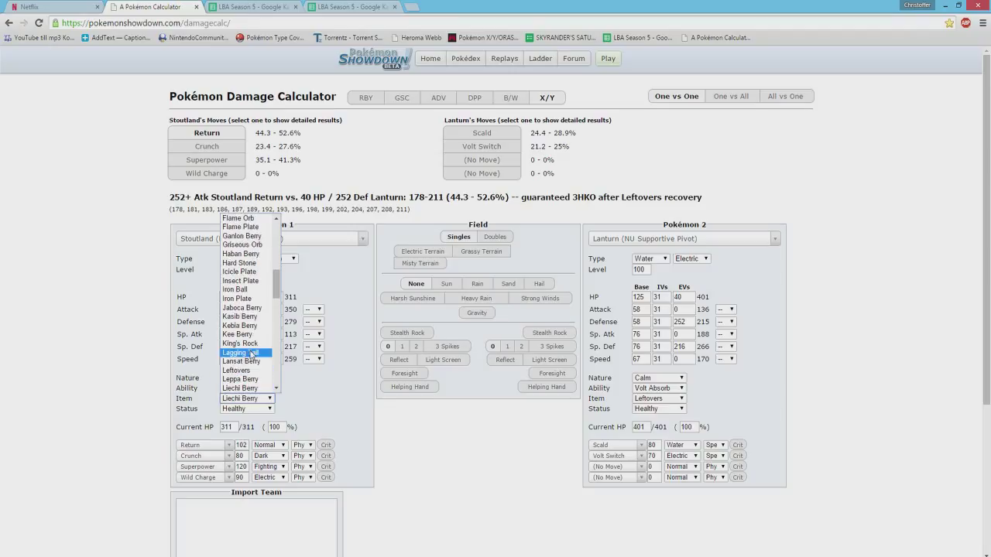
{"action": "scroll", "coordinate": [250, 356], "scroll_direction": "down", "scroll_amount": 4}
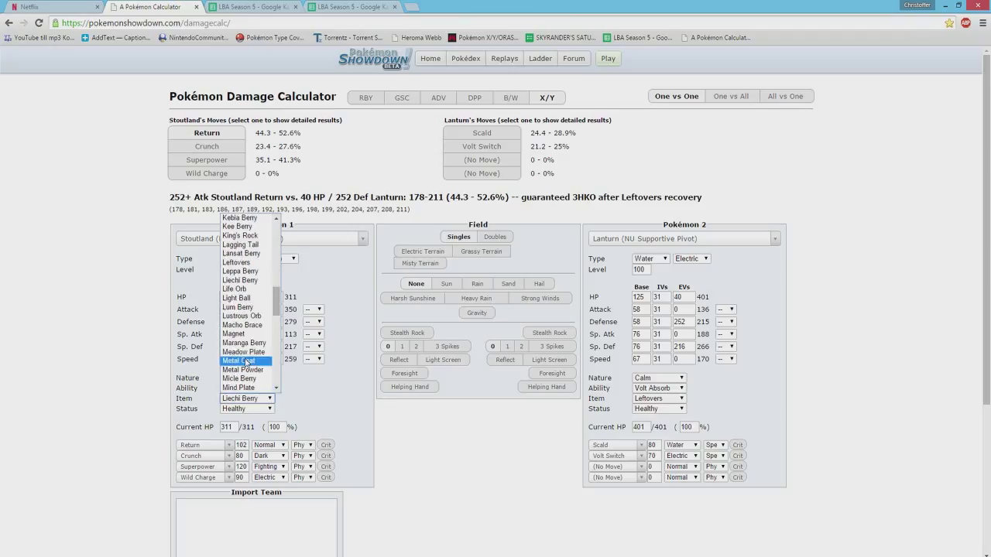
{"action": "left_click", "coordinate": [247, 289]}
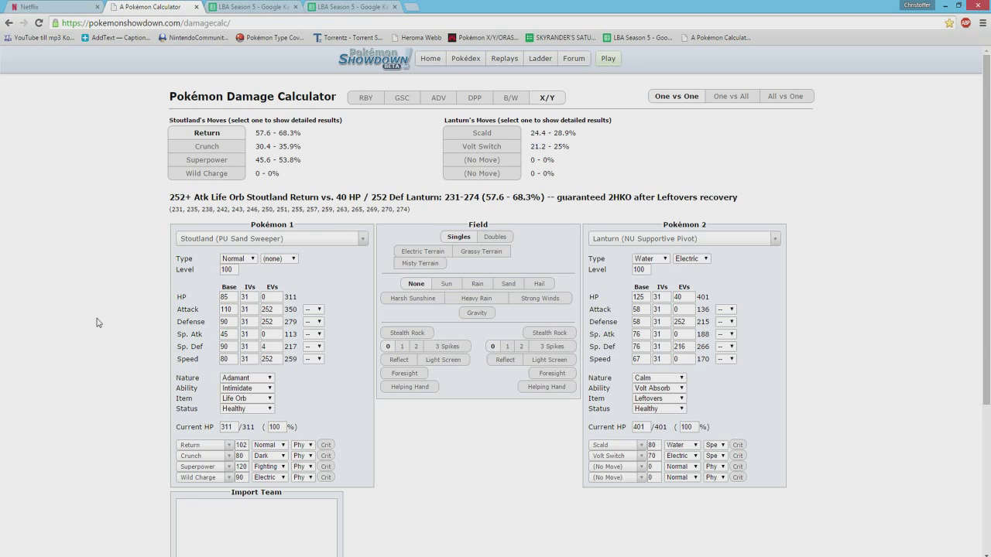
Step: Examine the kills and deaths of Chansey, Keldeo and Hippowdon on the Scandinavian Stoutlands team sheet
{"action": "left_click", "coordinate": [365, 6]}
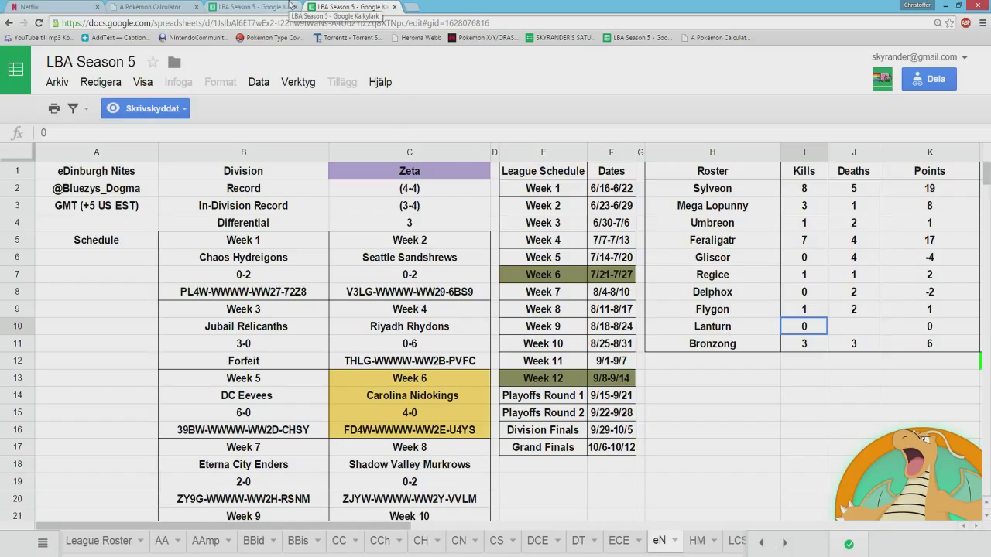
{"action": "left_click", "coordinate": [236, 6]}
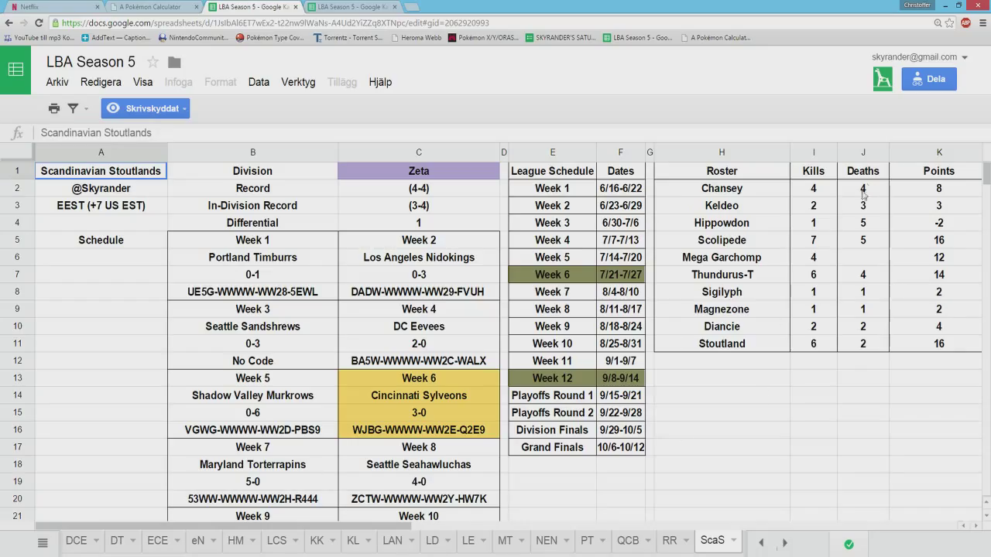
{"action": "left_click", "coordinate": [829, 189]}
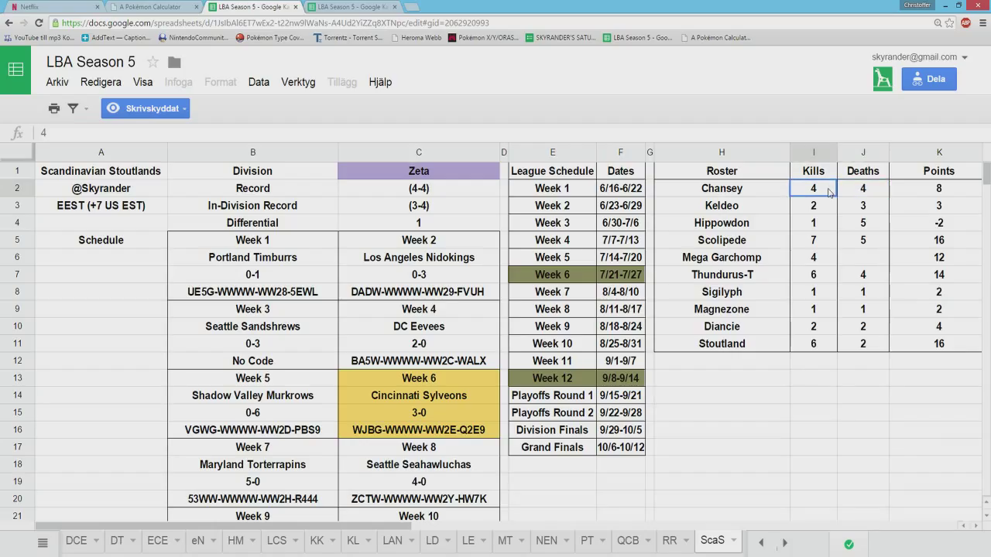
{"action": "left_click", "coordinate": [860, 193]}
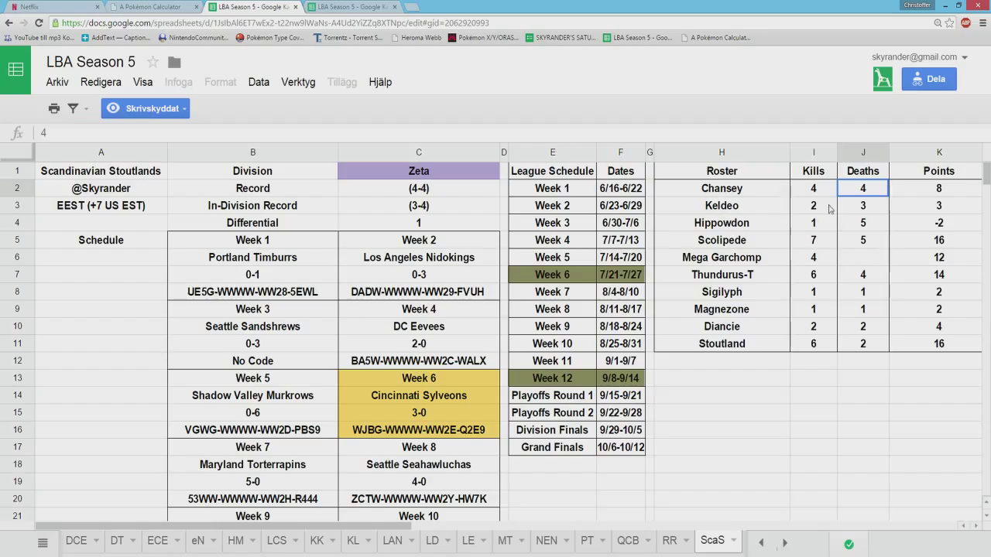
{"action": "left_click", "coordinate": [827, 204]}
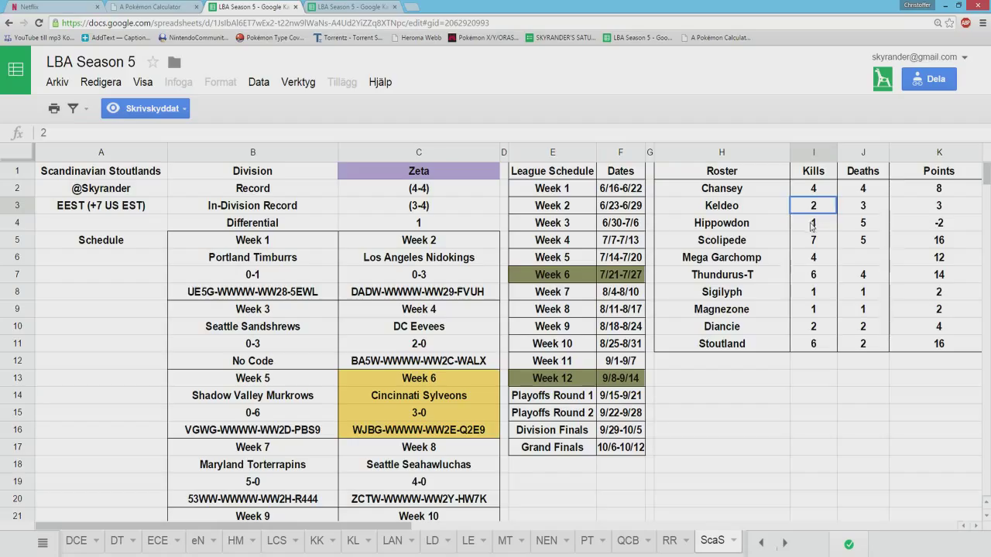
{"action": "left_click", "coordinate": [814, 222]}
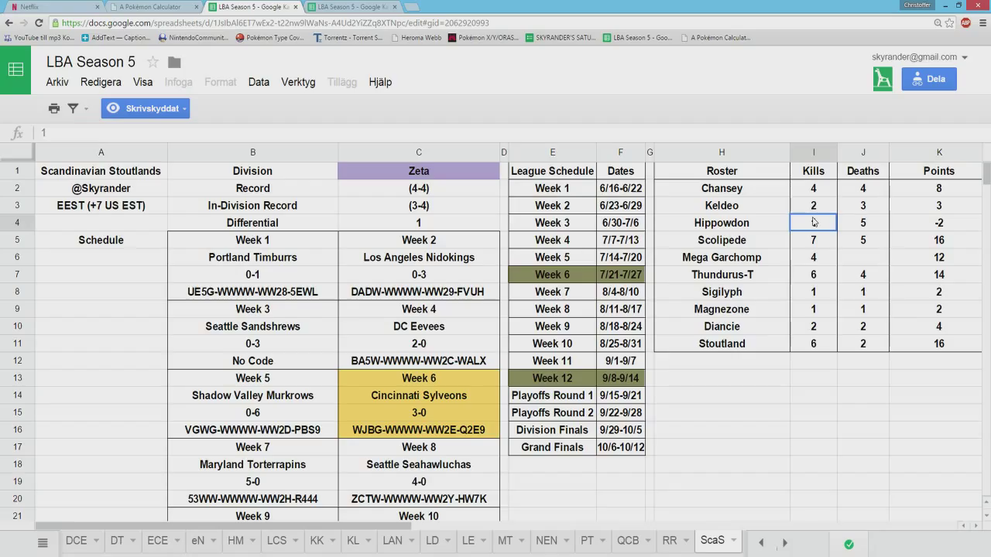
Step: Go through the Scandinavian Stoutlands roster names, checking Chansey, Keldeo, Hippowdon, Scolipede and Magnezone
{"action": "left_click", "coordinate": [701, 224]}
{"action": "left_click", "coordinate": [707, 204]}
{"action": "key", "text": "Up"}
{"action": "key", "text": "Down"}
{"action": "key", "text": "Down"}
{"action": "key", "text": "Down"}
{"action": "key", "text": "Up"}
{"action": "key", "text": "Up"}
{"action": "key", "text": "Up"}
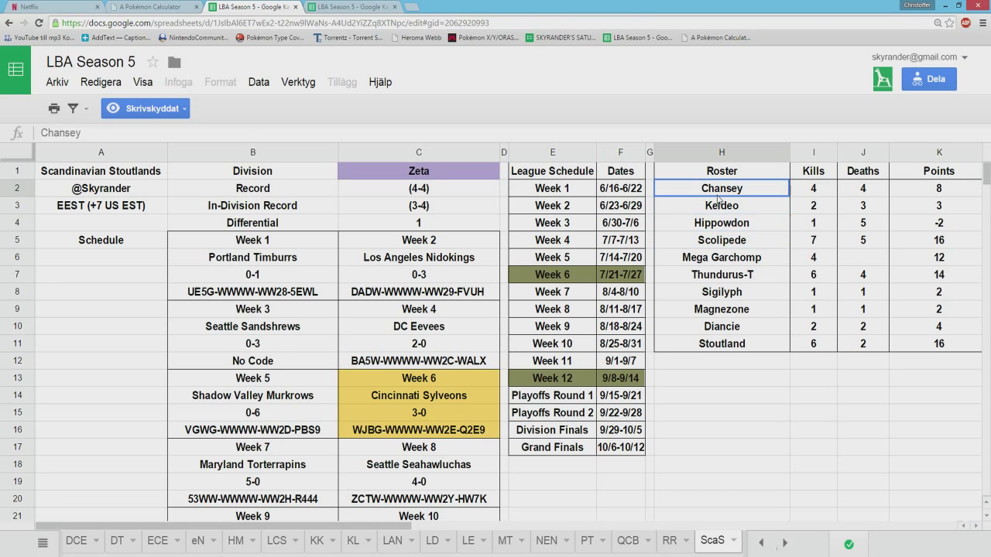
{"action": "key", "text": "Down"}
{"action": "key", "text": "Down"}
{"action": "left_click", "coordinate": [710, 237]}
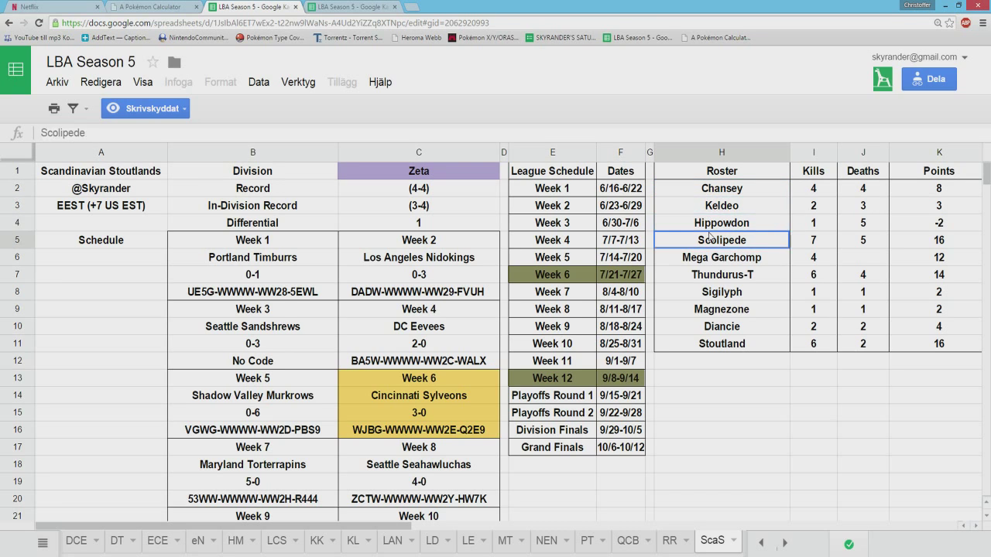
{"action": "left_click", "coordinate": [721, 195]}
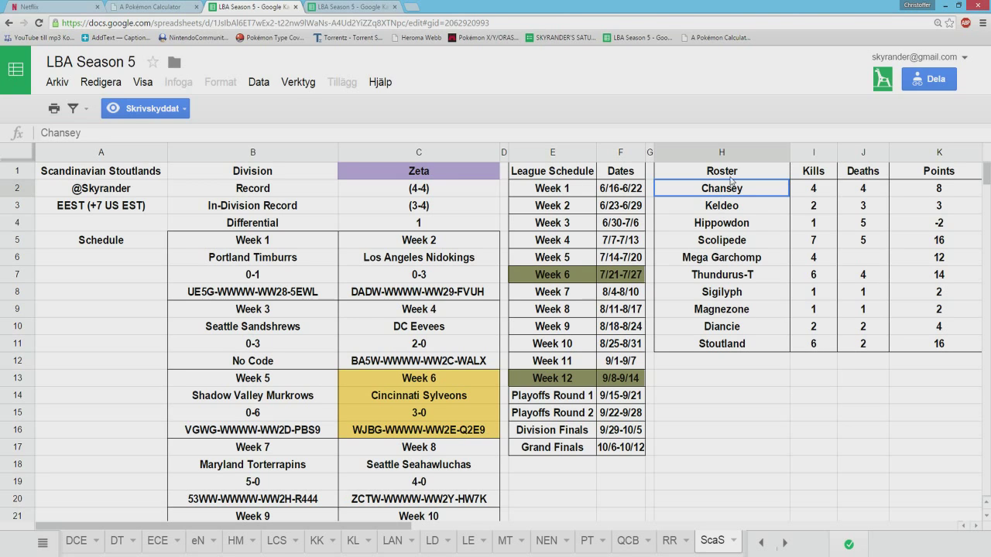
{"action": "left_click", "coordinate": [733, 206]}
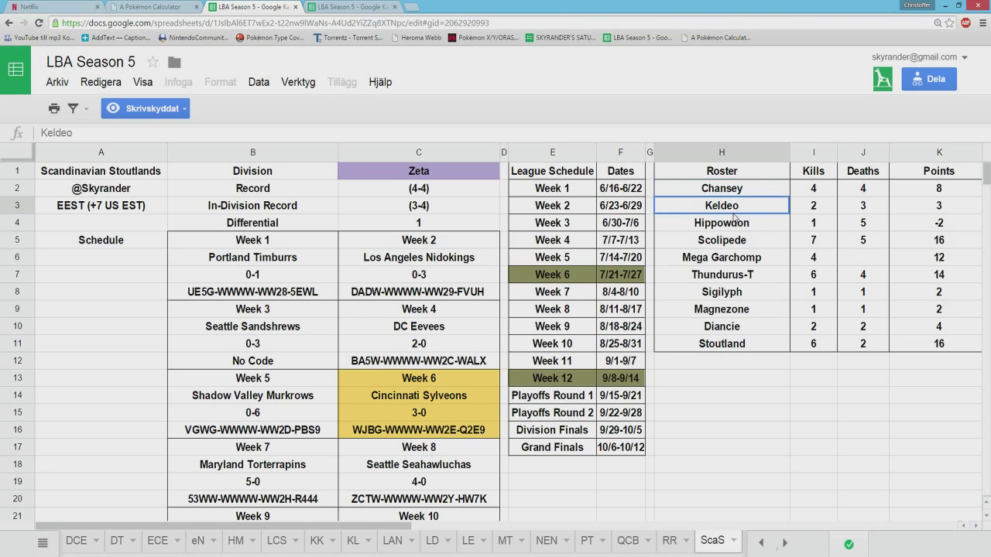
{"action": "left_click", "coordinate": [734, 222]}
{"action": "left_click", "coordinate": [731, 240]}
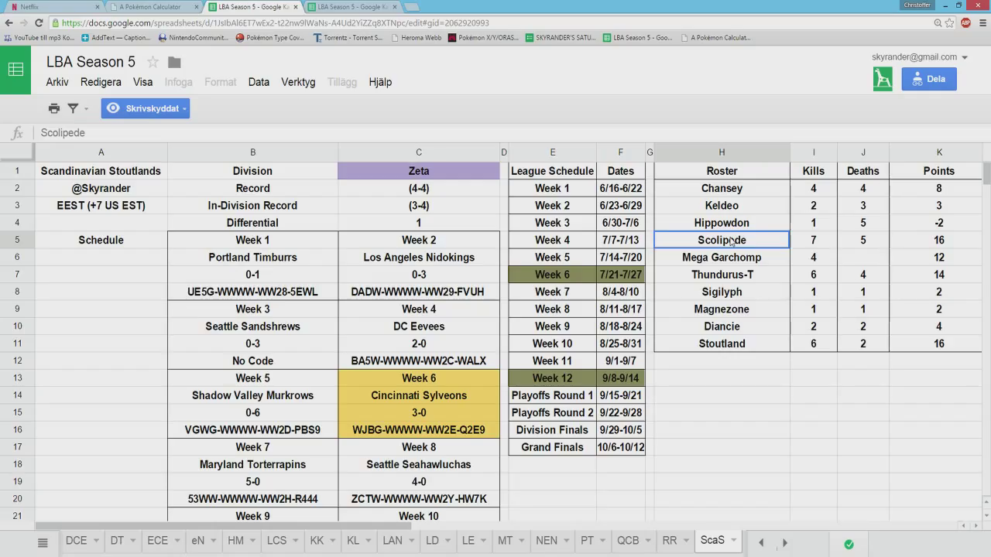
{"action": "left_click", "coordinate": [745, 313]}
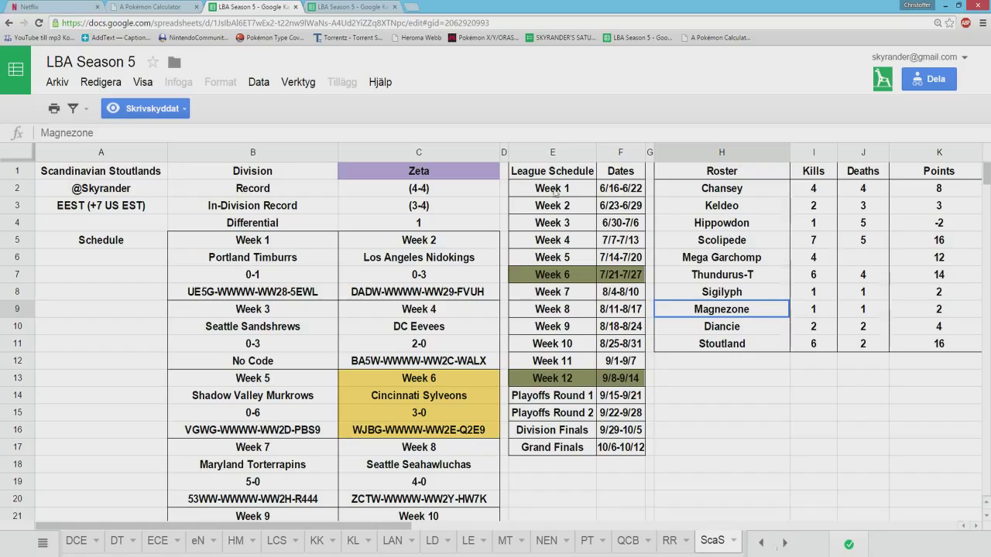
Step: Return to the damage calculator and load Scolipede's OU Offensive set as Pokémon 1
{"action": "left_click", "coordinate": [348, 6]}
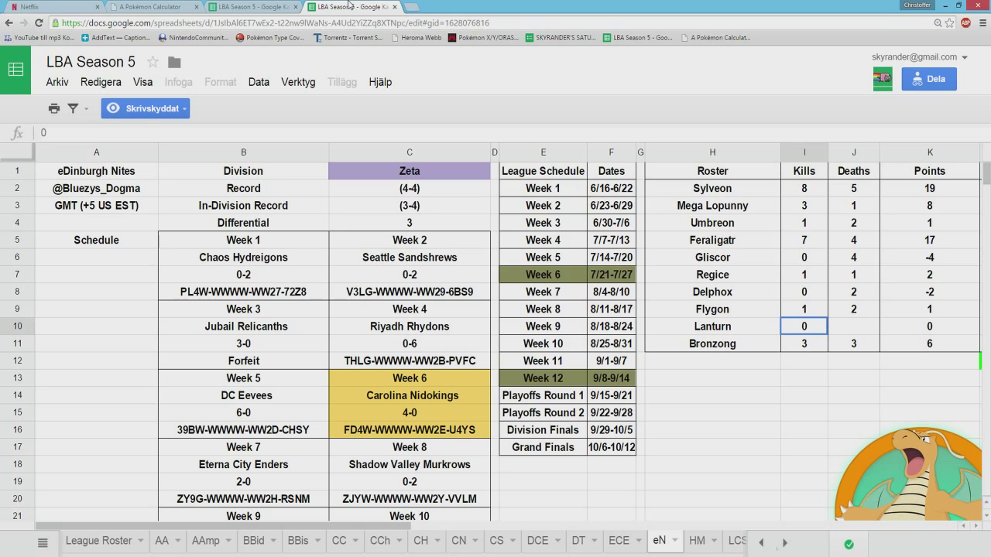
{"action": "left_click", "coordinate": [178, 8]}
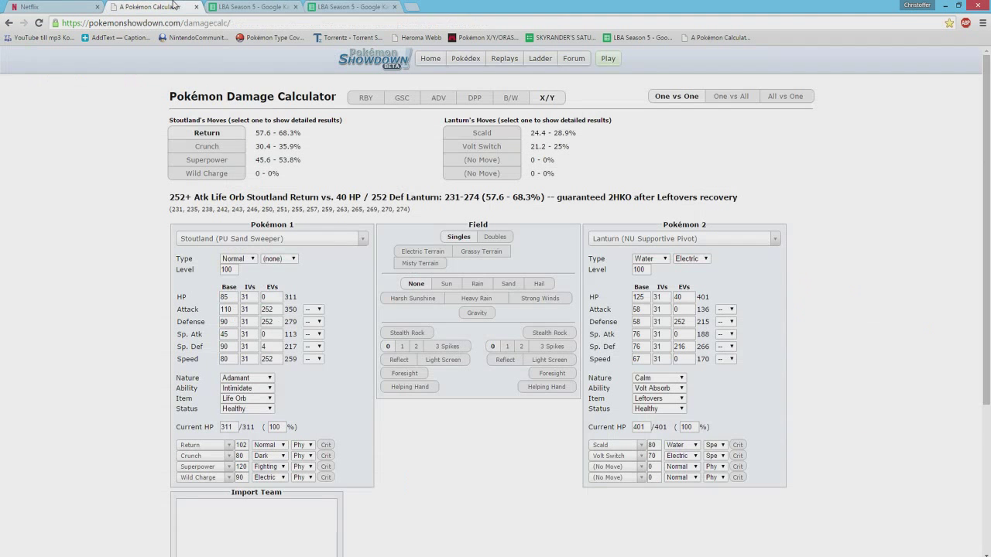
{"action": "left_click", "coordinate": [229, 240]}
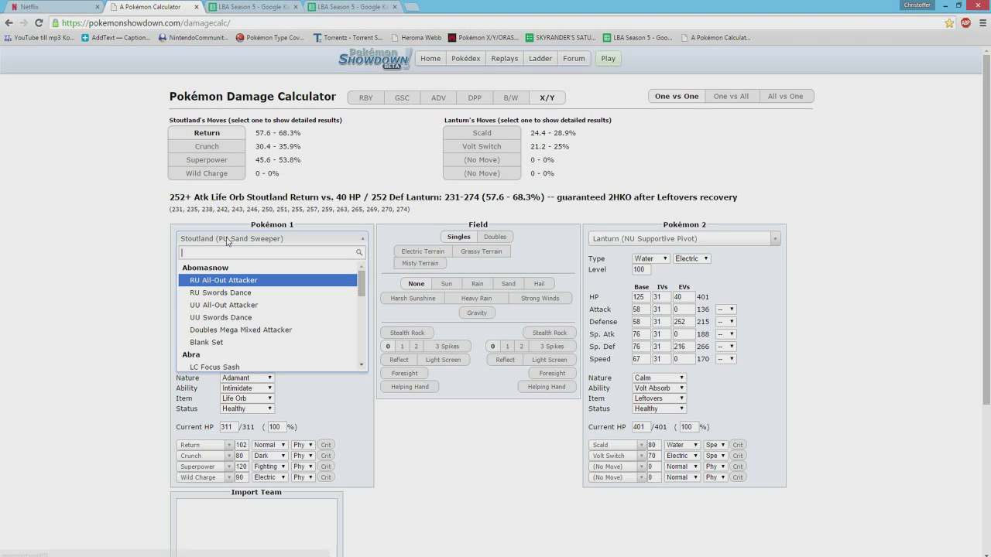
{"action": "type", "text": "scoli"}
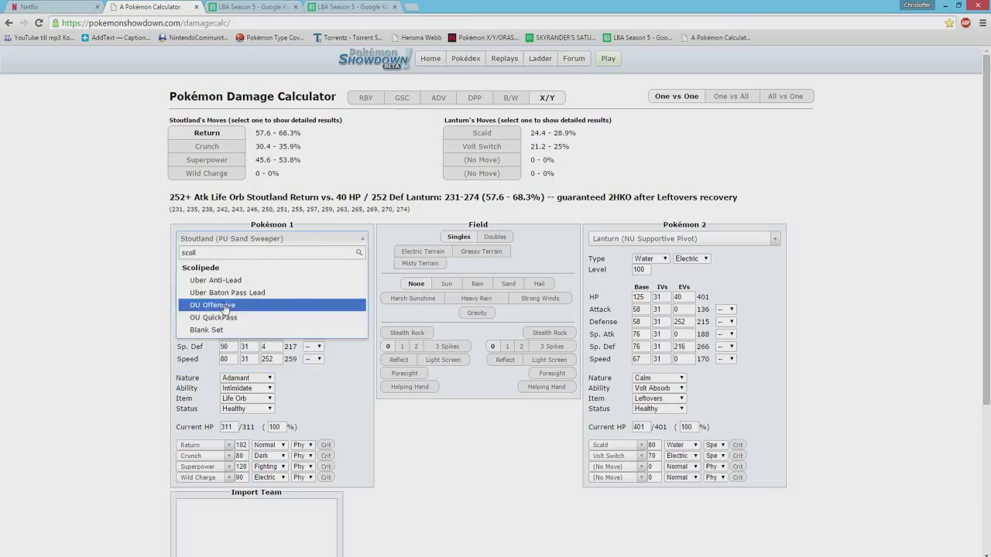
{"action": "key", "text": "Return"}
Step: Load Umbreon's UU Special Wall set as Pokémon 2 and set its Defense EVs to 252
{"action": "left_click", "coordinate": [643, 240]}
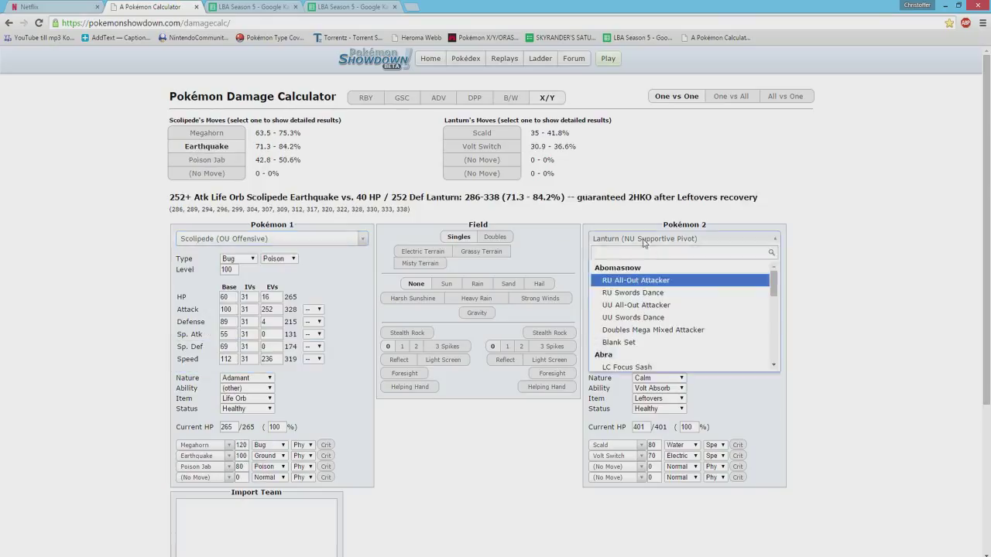
{"action": "type", "text": "umb"}
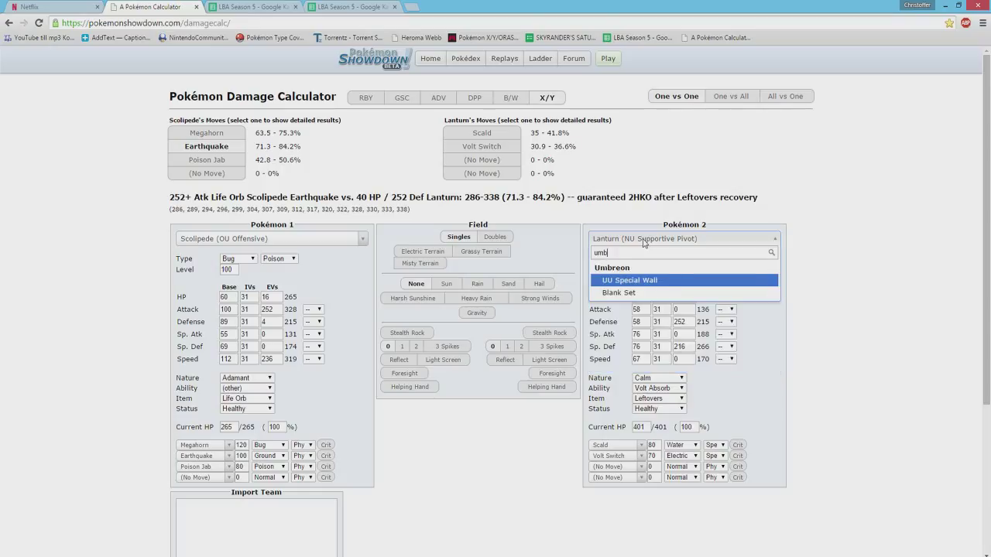
{"action": "left_click", "coordinate": [641, 281]}
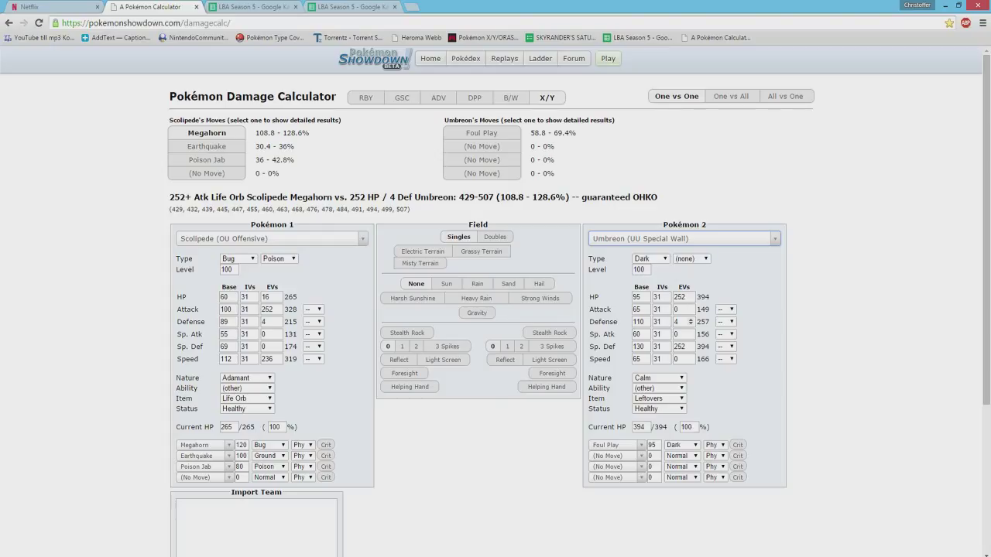
{"action": "double_click", "coordinate": [675, 322]}
{"action": "type", "text": "252"}
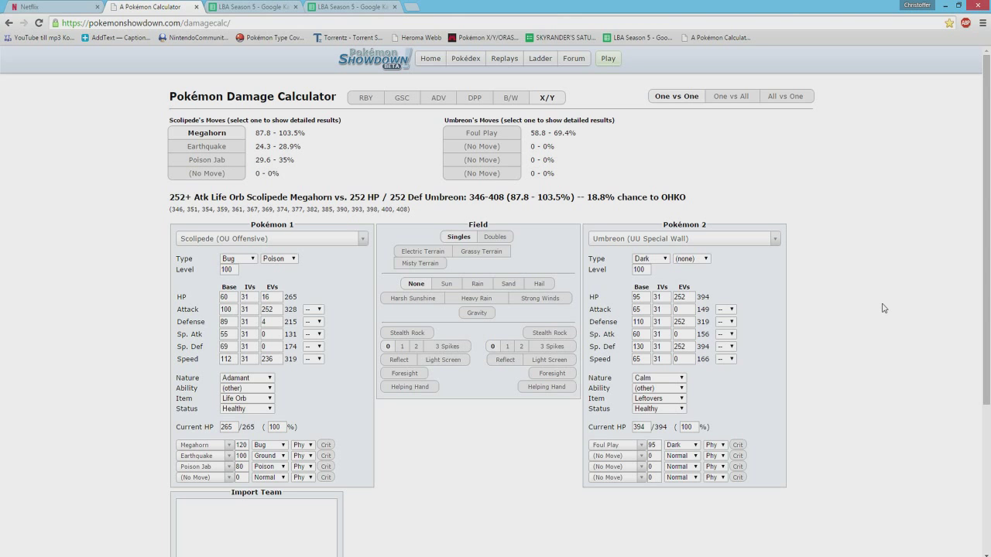
Step: Compare the eDinburgh Nites and Scandinavian Stoutlands team sheets, then return to the damage calculator
{"action": "left_click", "coordinate": [330, 6]}
{"action": "left_click", "coordinate": [283, 7]}
{"action": "left_click", "coordinate": [338, 7]}
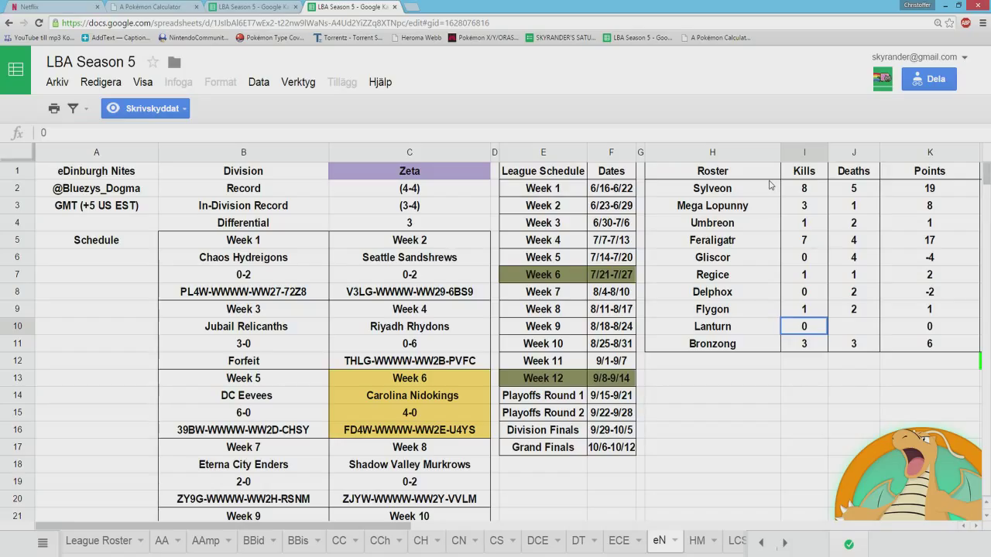
{"action": "left_click", "coordinate": [259, 6]}
{"action": "left_click", "coordinate": [131, 6]}
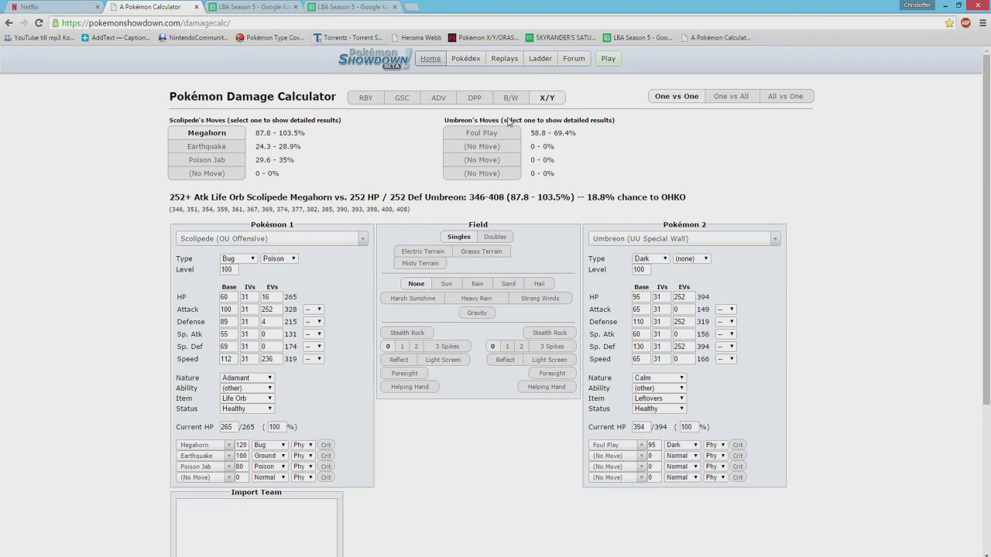
Step: Load Feraligatr's RU Dragon Dance set as Pokémon 2
{"action": "left_click", "coordinate": [622, 239]}
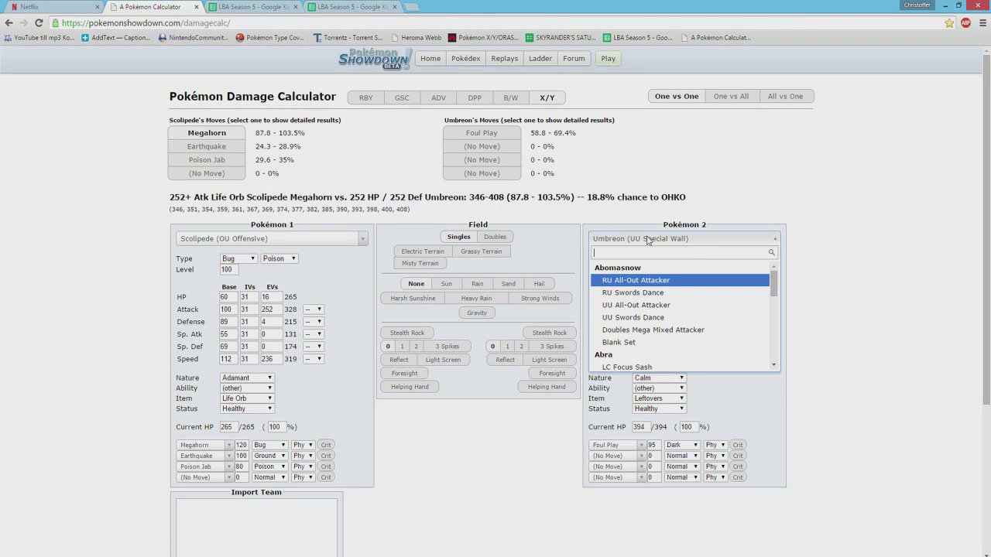
{"action": "type", "text": "fera"}
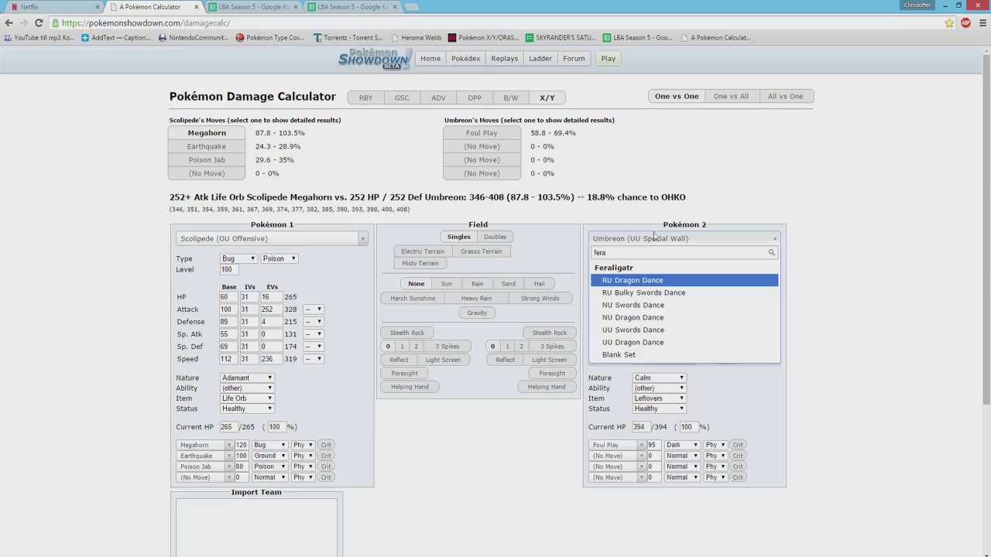
{"action": "left_click", "coordinate": [650, 282]}
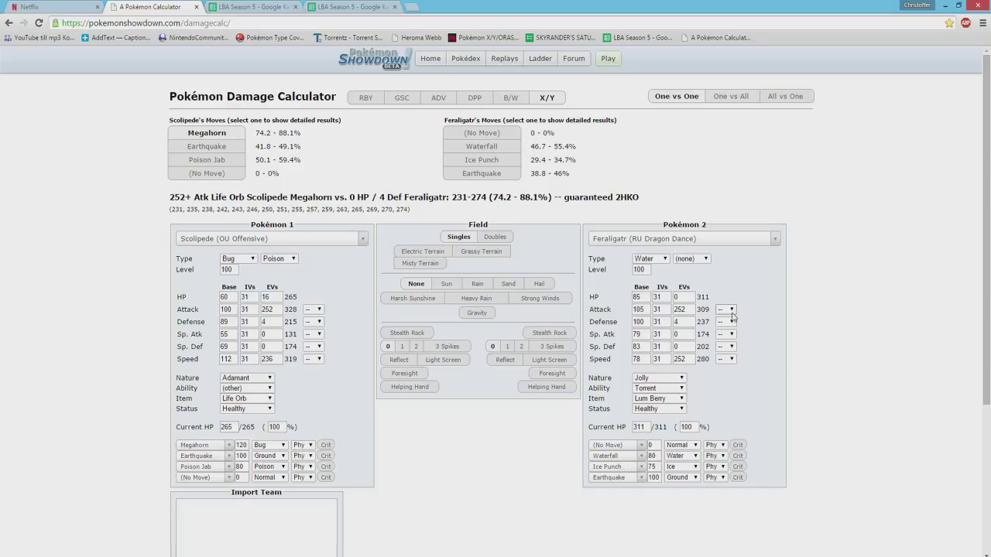
Step: Set Feraligatr's Attack and Speed boosts to +1, keeping Poison Jab as Scolipede's third move
{"action": "left_click", "coordinate": [728, 310]}
{"action": "left_click", "coordinate": [721, 364]}
{"action": "left_click", "coordinate": [726, 359]}
{"action": "left_click", "coordinate": [724, 415]}
{"action": "left_click", "coordinate": [198, 467]}
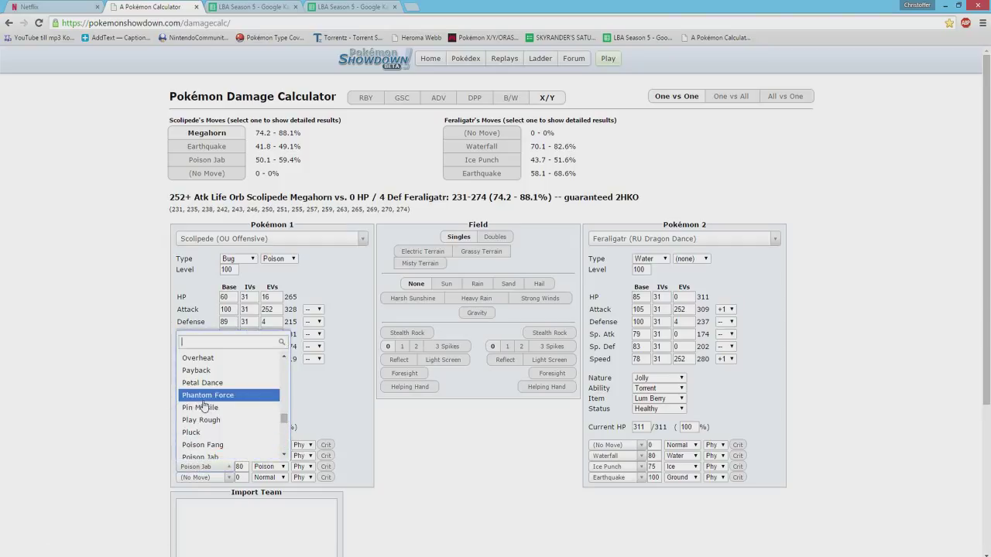
{"action": "left_click", "coordinate": [128, 455]}
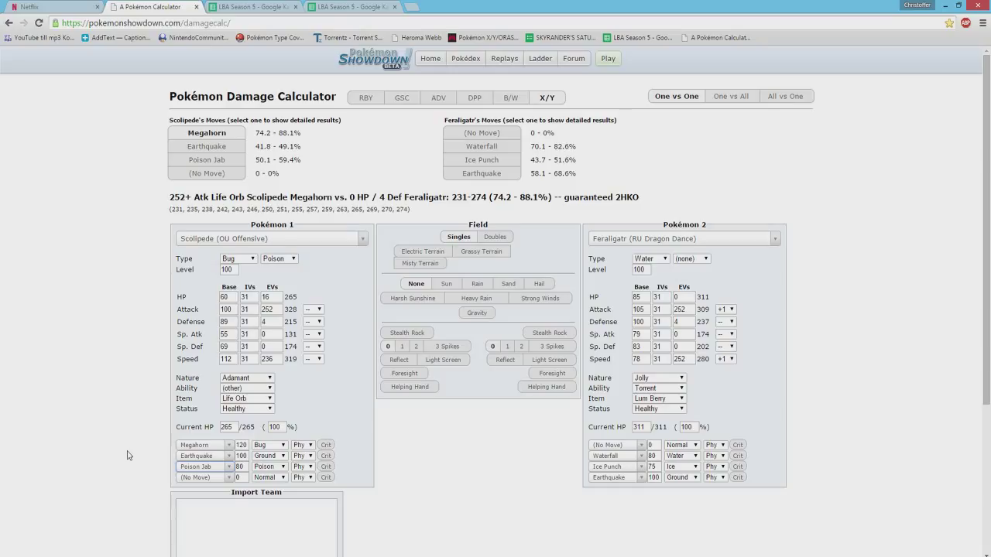
Step: Load Keldeo's OU Choice Scarf set as Pokémon 1 and replace its Hidden Power Electric with Icy Wind
{"action": "left_click", "coordinate": [284, 239]}
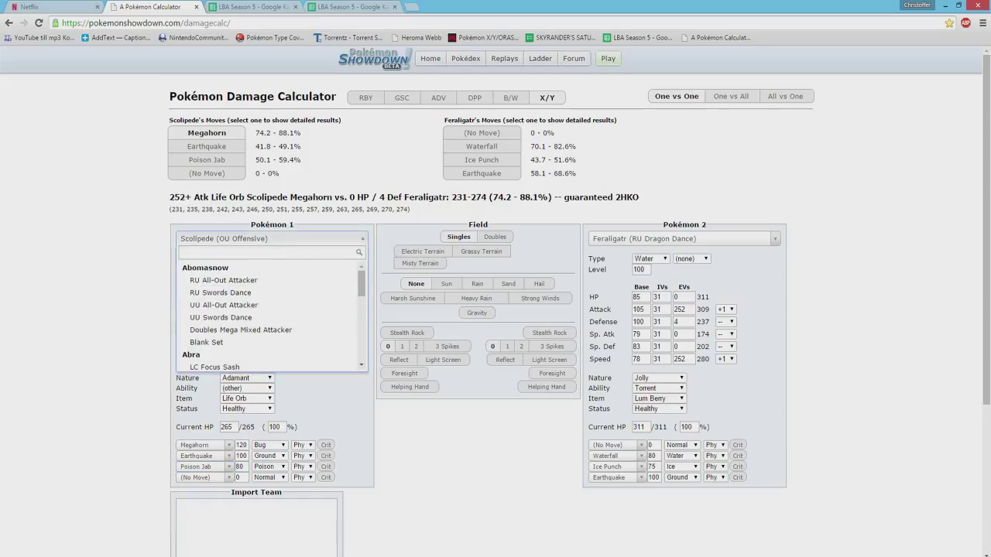
{"action": "type", "text": "kel"}
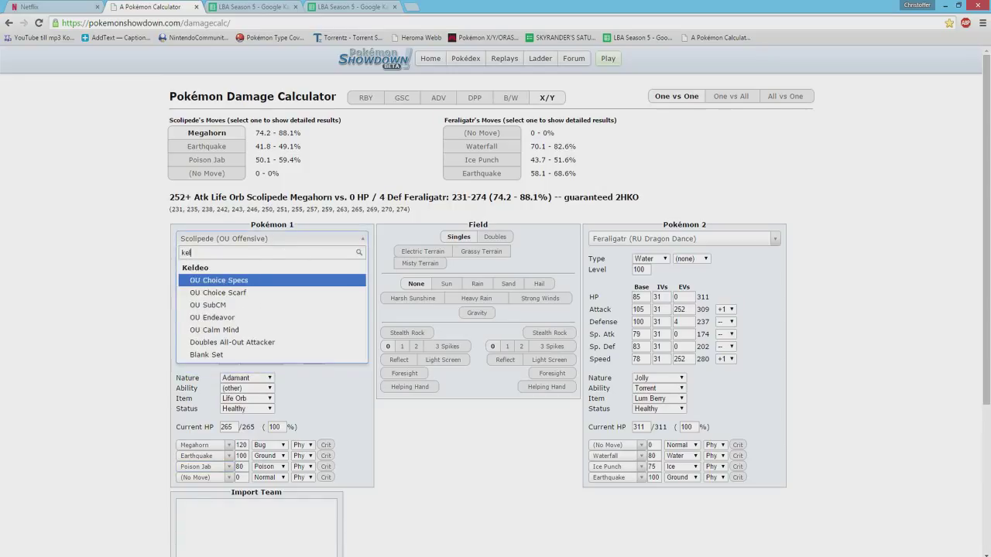
{"action": "type", "text": "d"}
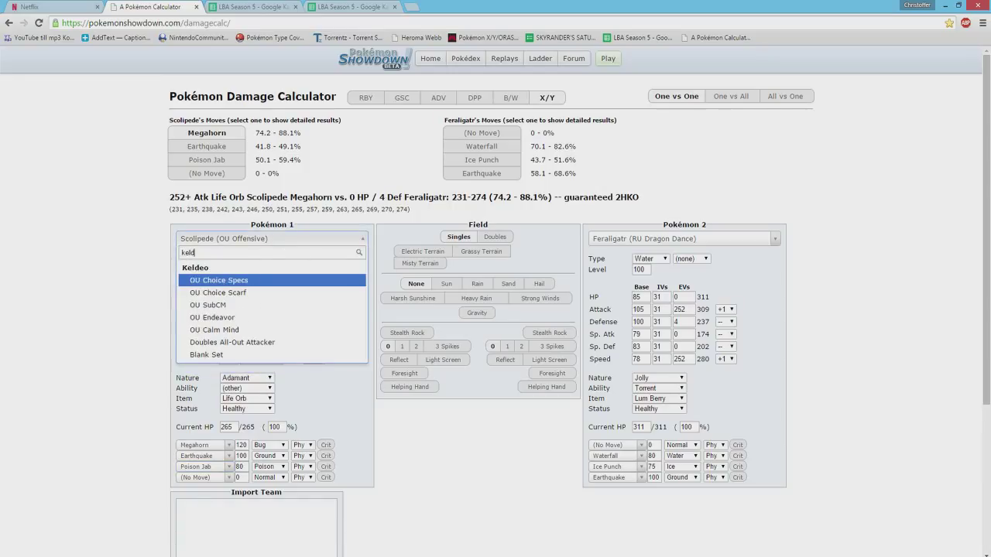
{"action": "left_click", "coordinate": [236, 299]}
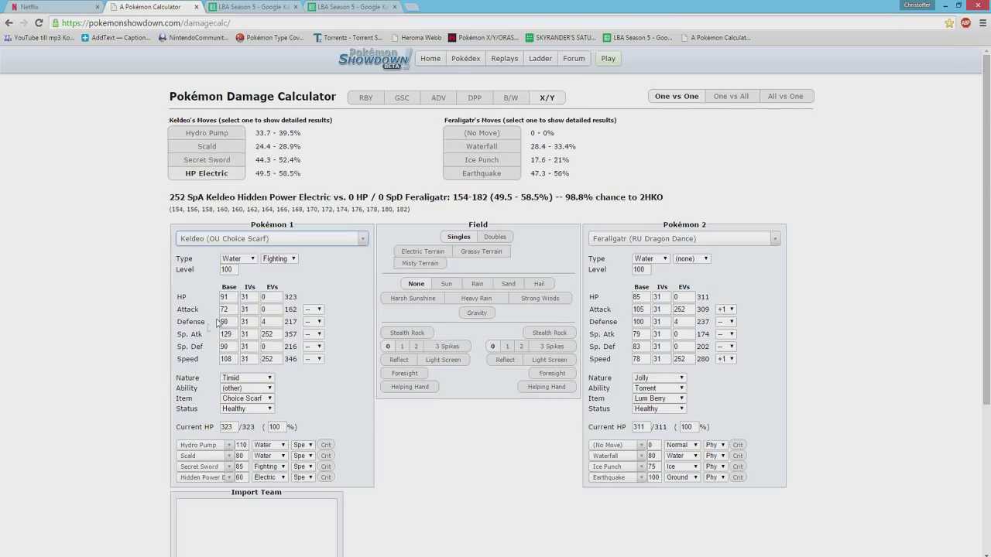
{"action": "left_click", "coordinate": [209, 478]}
{"action": "type", "text": "icy"}
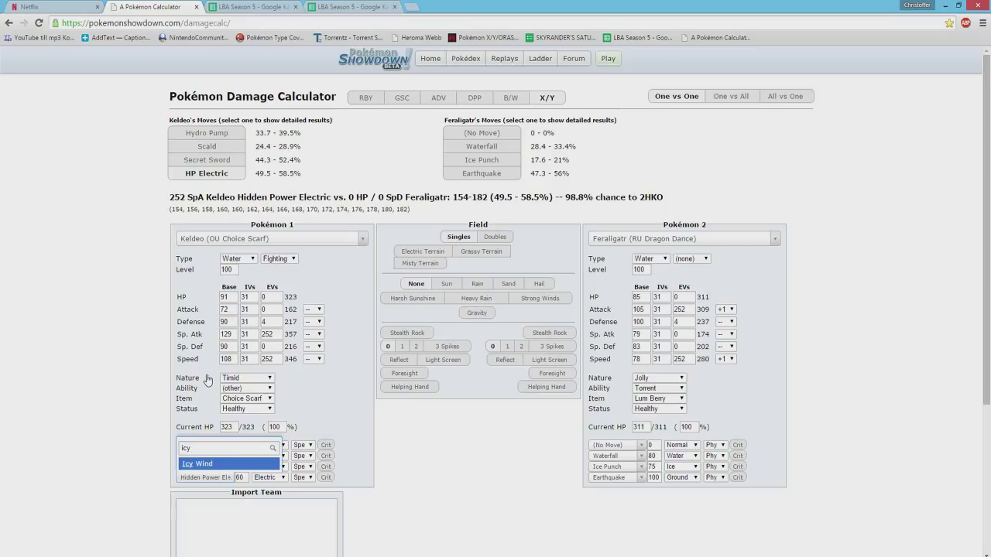
{"action": "left_click", "coordinate": [217, 467]}
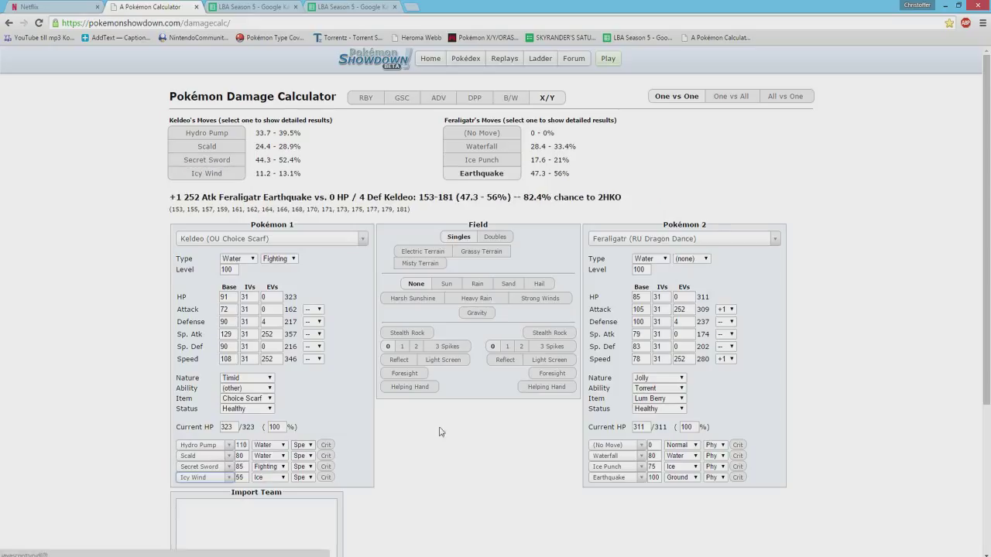
Step: Load Gliscor's OU Physically Defensive set as Pokémon 2
{"action": "left_click", "coordinate": [712, 242]}
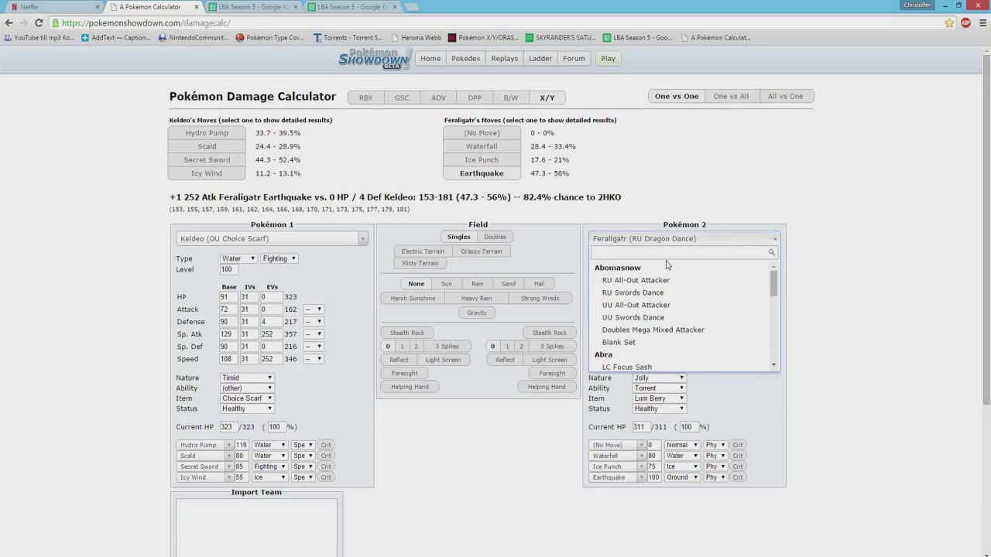
{"action": "type", "text": "glis"}
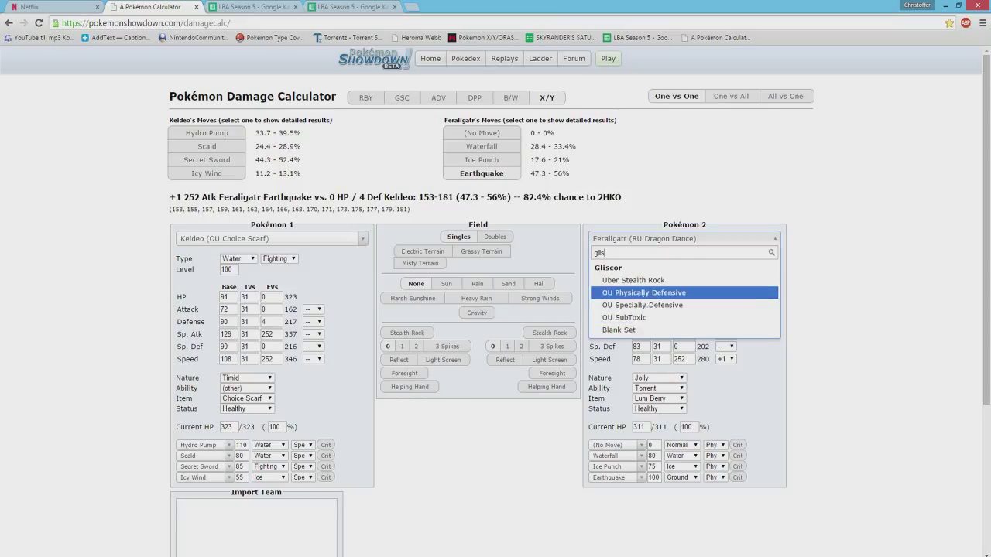
{"action": "left_click", "coordinate": [644, 294]}
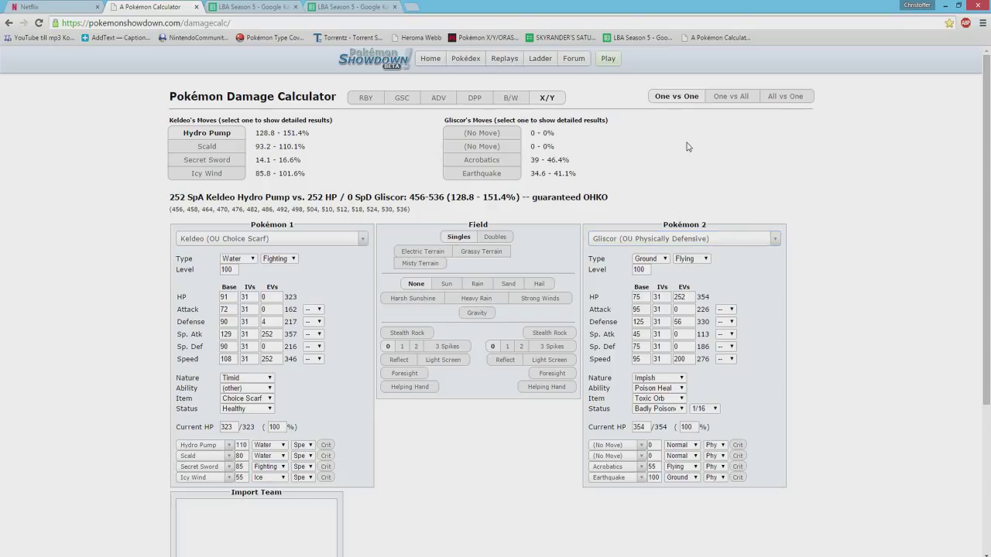
{"action": "left_click", "coordinate": [204, 477]}
{"action": "type", "text": "hidd"}
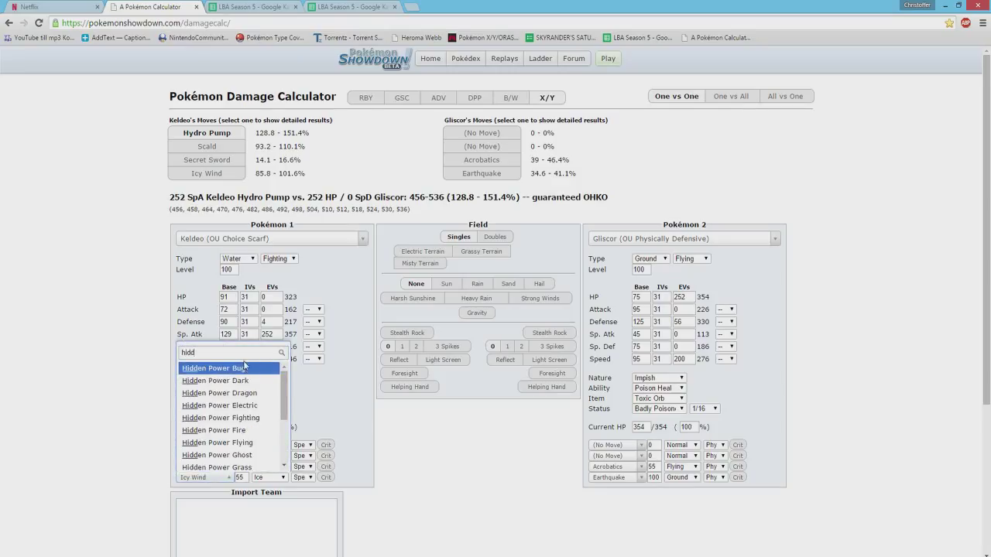
{"action": "left_click", "coordinate": [358, 384]}
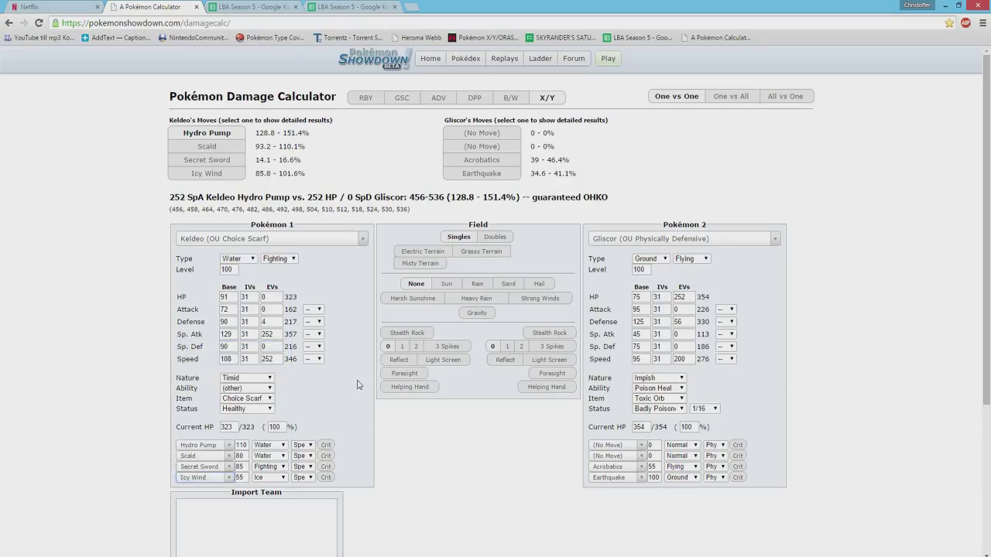
Step: Change Keldeo's held item to Life Orb and set Gliscor's Sp. Def EVs to 252
{"action": "left_click", "coordinate": [254, 398]}
{"action": "scroll", "coordinate": [256, 337], "scroll_direction": "down", "scroll_amount": 5}
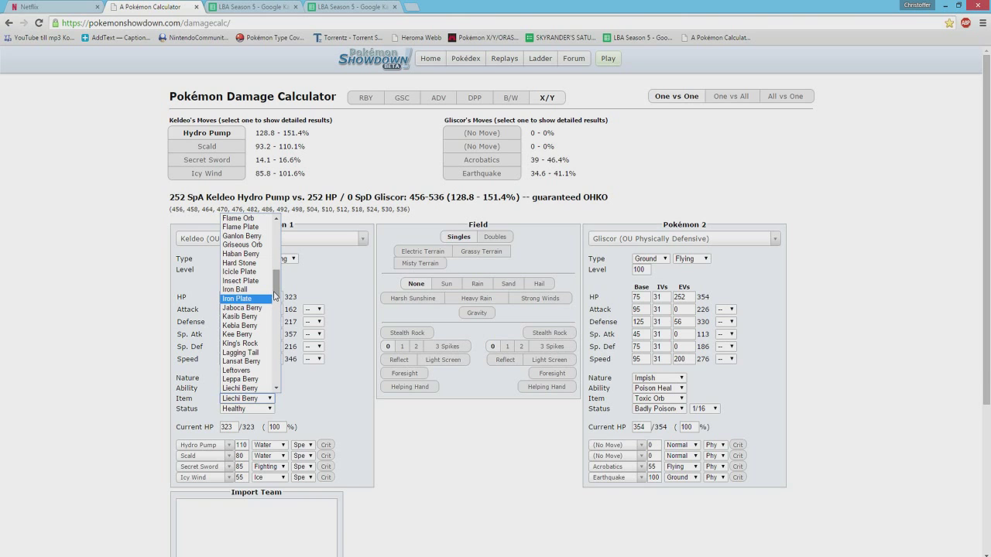
{"action": "mouse_move", "coordinate": [275, 295]}
{"action": "left_mouse_down"}
{"action": "mouse_move", "coordinate": [275, 284]}
{"action": "mouse_move", "coordinate": [277, 310]}
{"action": "left_mouse_up"}
{"action": "left_click", "coordinate": [235, 307]}
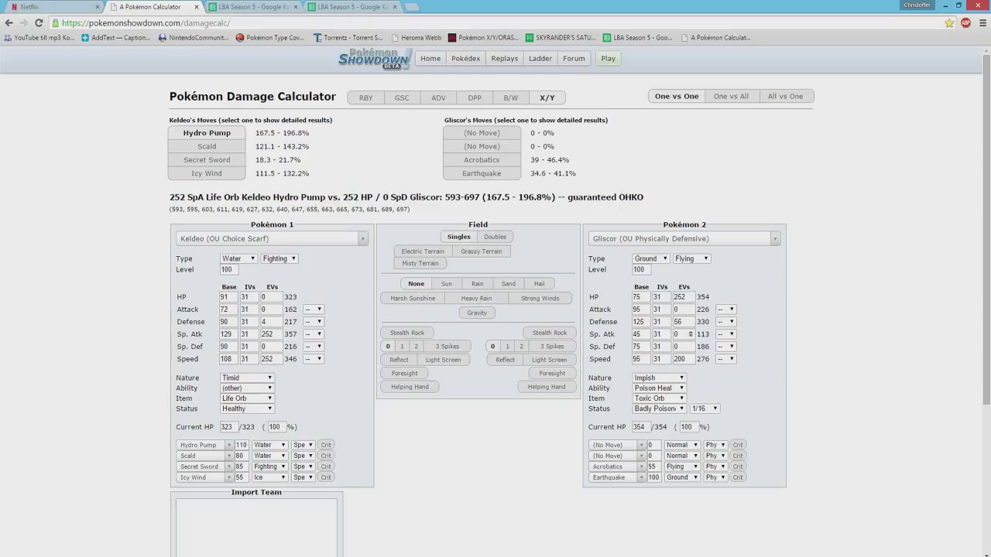
{"action": "double_click", "coordinate": [678, 347]}
{"action": "type", "text": "252"}
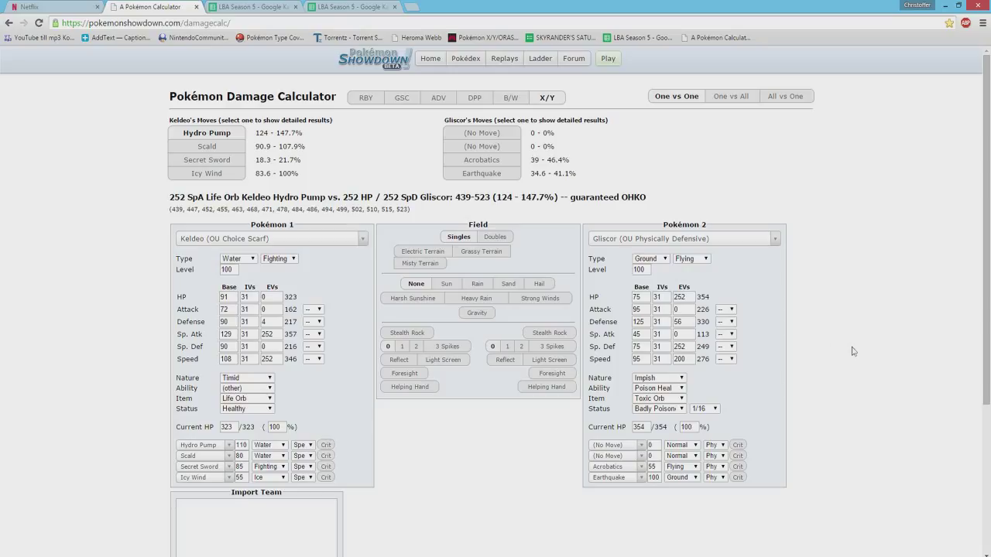
Step: Compare the eDinburgh Nites and Scandinavian Stoutlands rosters again, and return to the Keldeo versus Gliscor calculation
{"action": "left_click", "coordinate": [340, 6]}
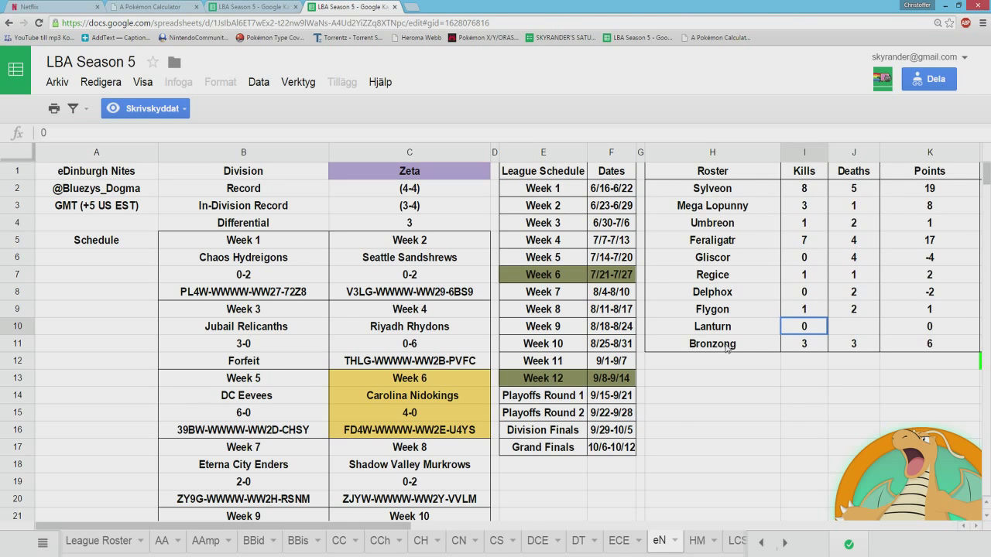
{"action": "left_click", "coordinate": [244, 6]}
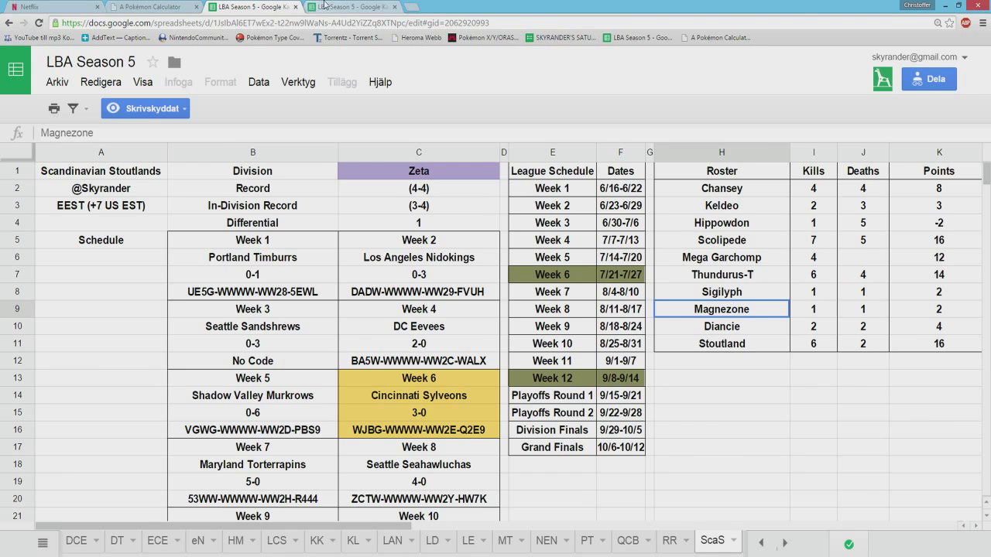
{"action": "left_click", "coordinate": [329, 7]}
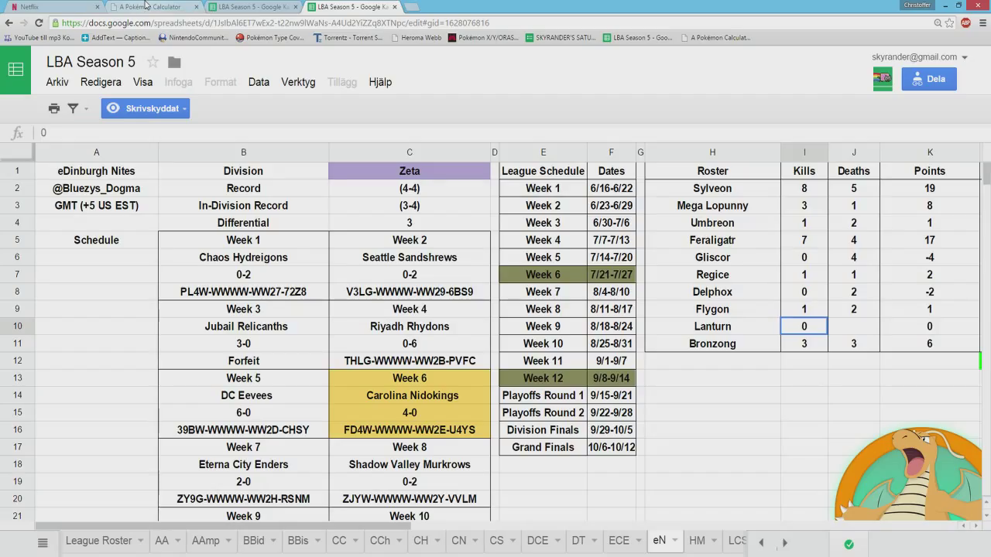
{"action": "left_click", "coordinate": [147, 6]}
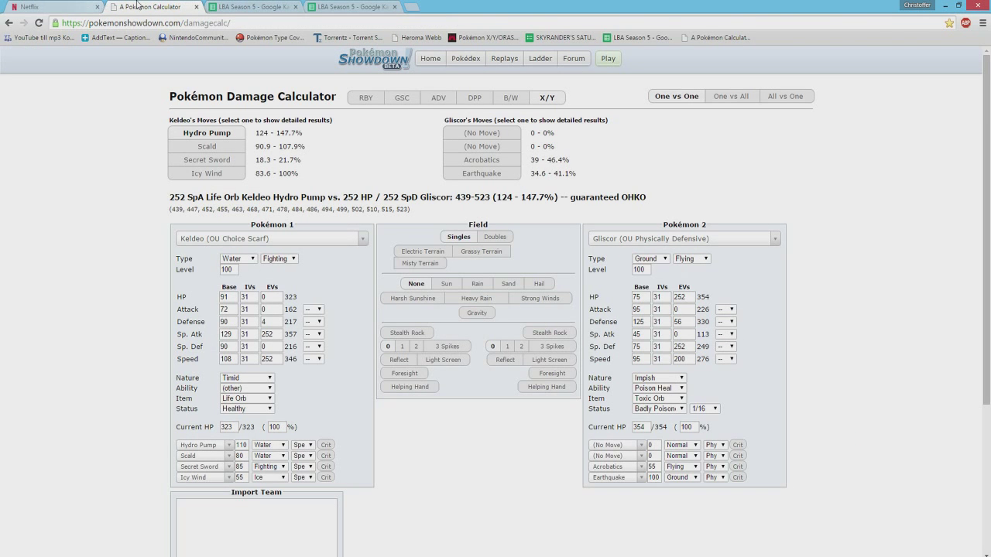
Step: Bring up the Scandinavian Stoutlands team sheet and switch to the FFsplit window
{"action": "left_click", "coordinate": [240, 6]}
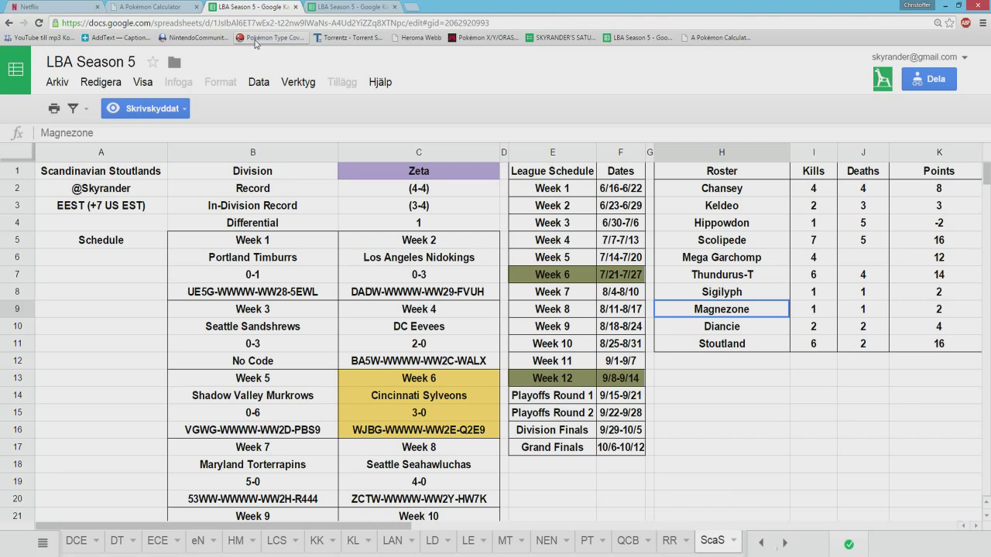
{"action": "key", "text": "alt+Tab"}
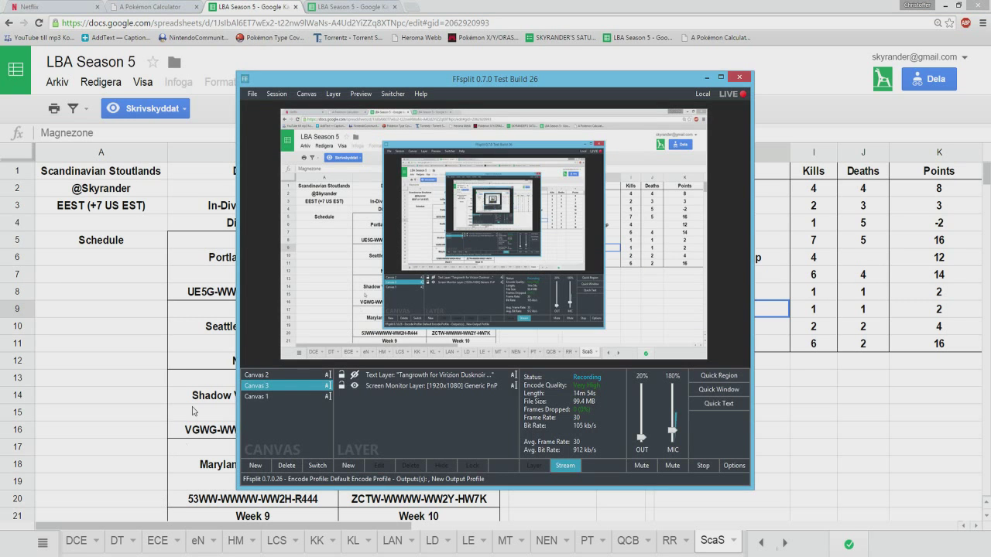